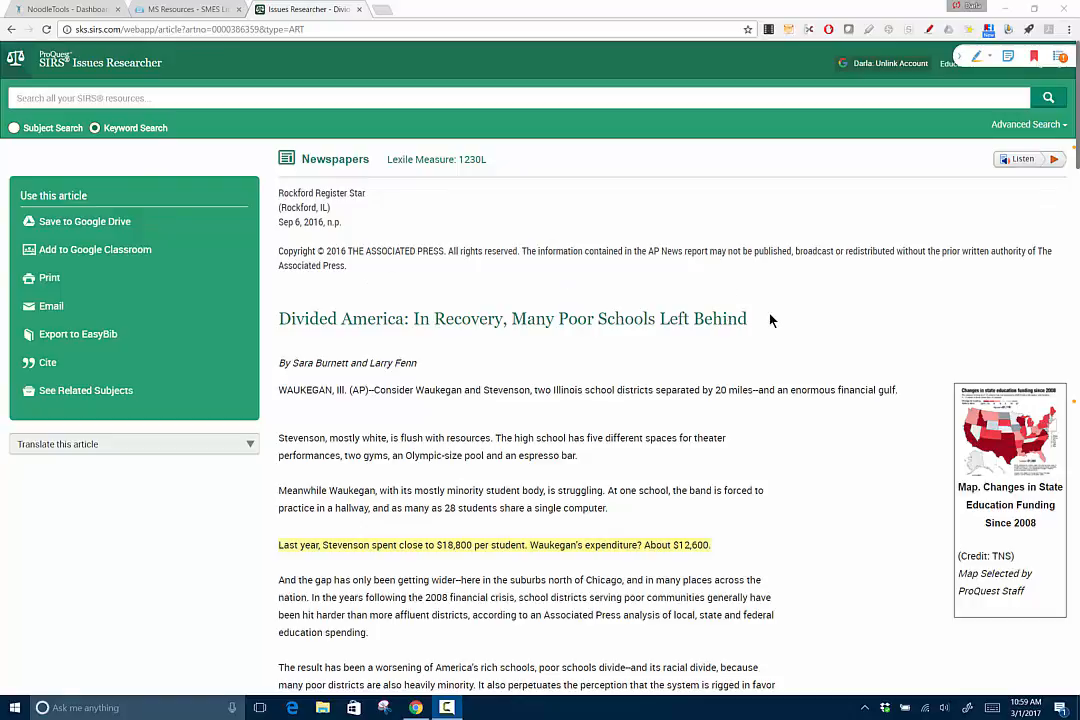
# Open Project 2017's empty MLA Works Cited list in NoodleTools and begin a new citation
pyautogui.click(32, 10)
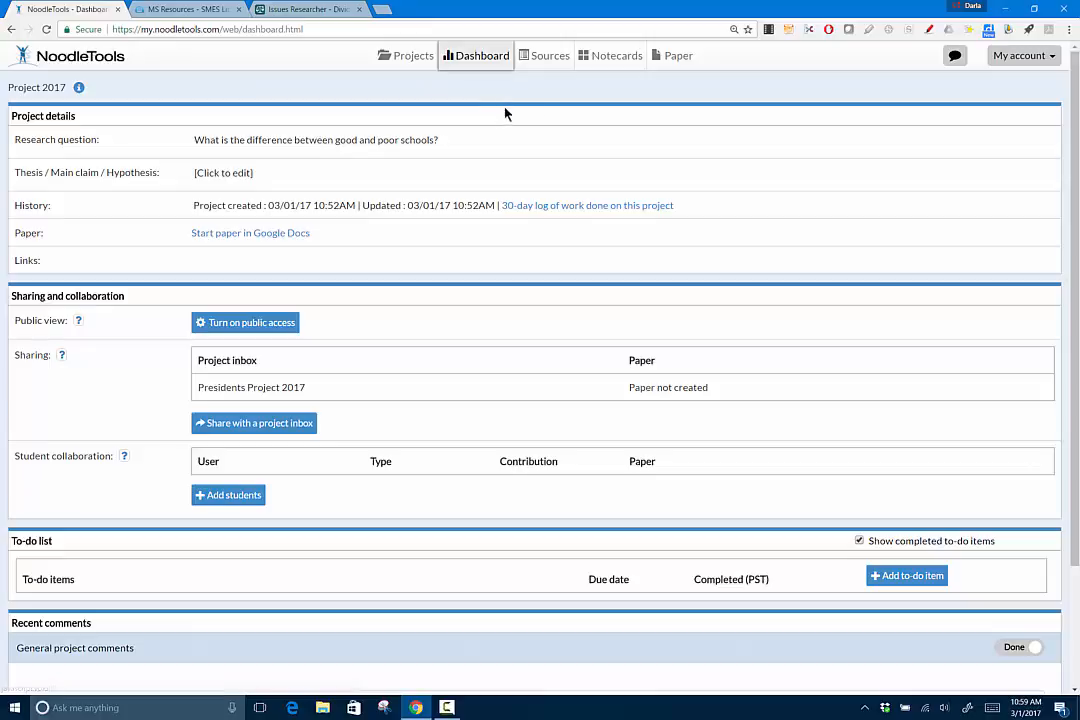
pyautogui.click(543, 58)
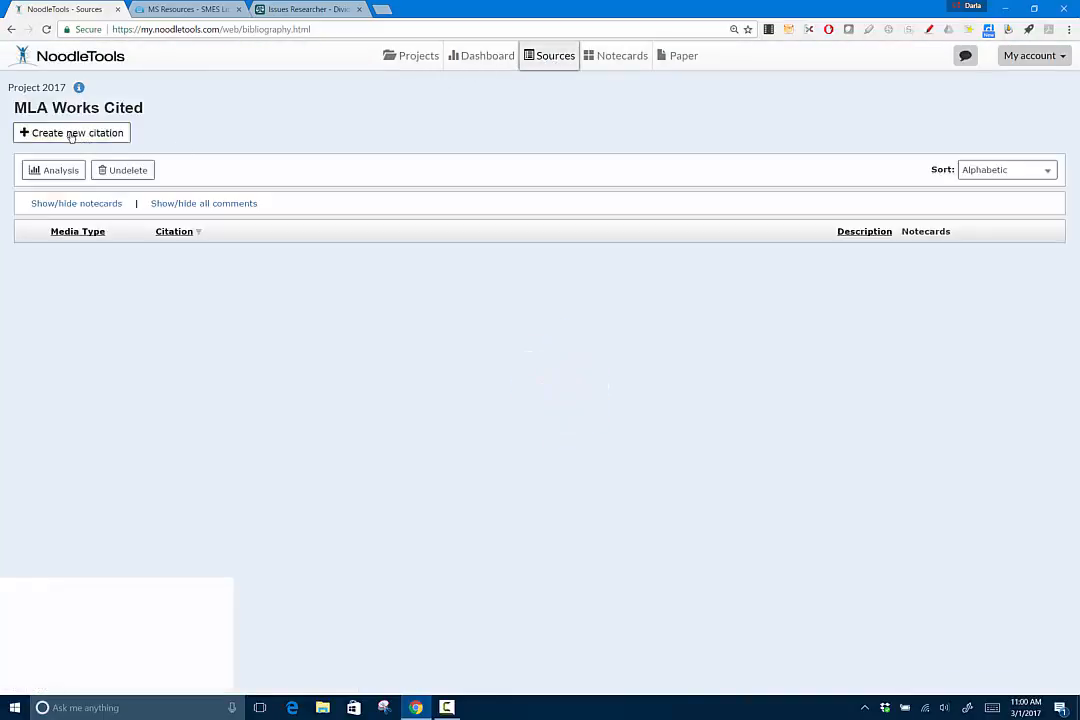
pyautogui.click(71, 135)
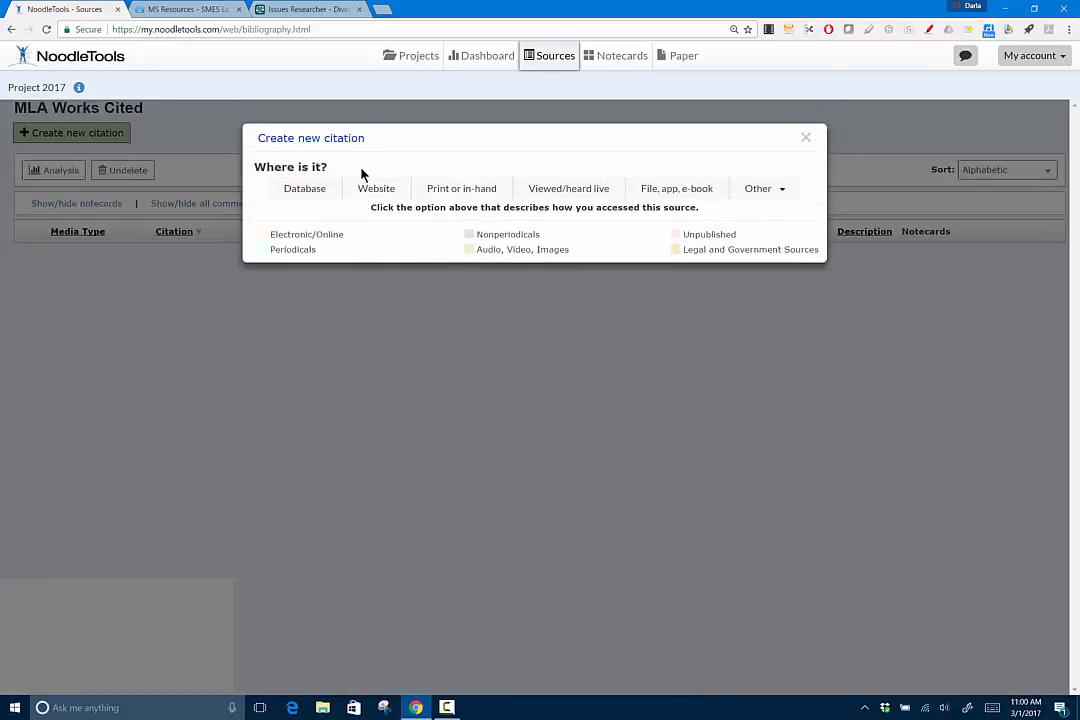
# Mark the source as found in a Database, then view the SIRS article again
pyautogui.click(314, 194)
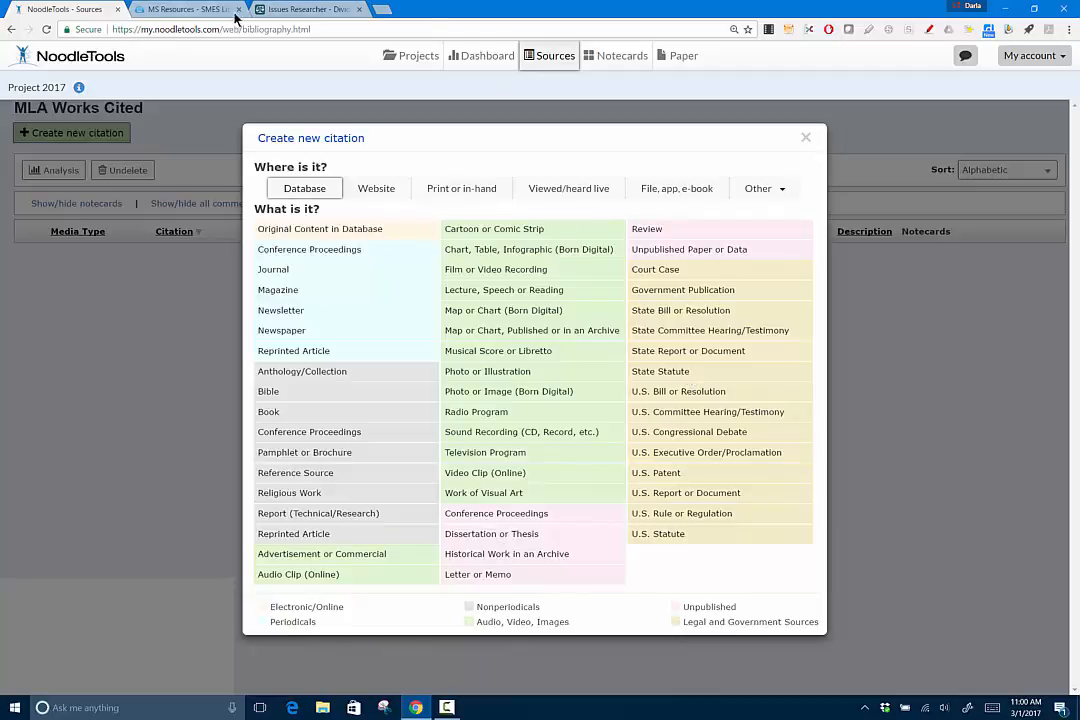
pyautogui.click(306, 12)
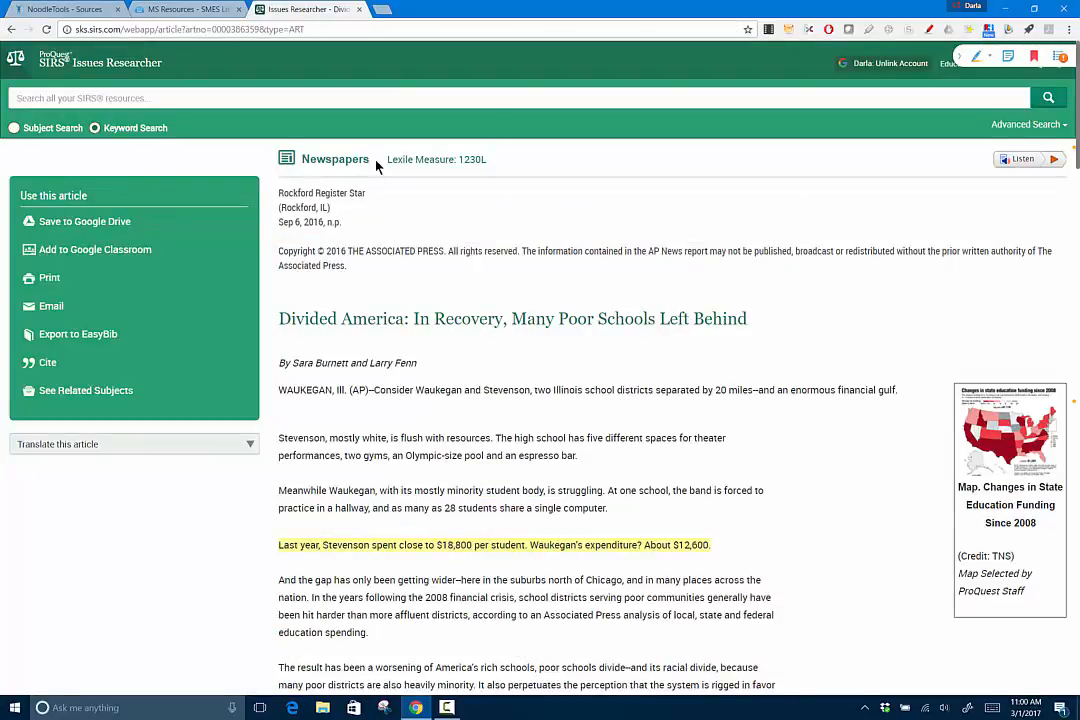
# Choose Newspaper as the database source type, leaving the 'from' dropdown unchanged
pyautogui.click(52, 9)
pyautogui.click(288, 331)
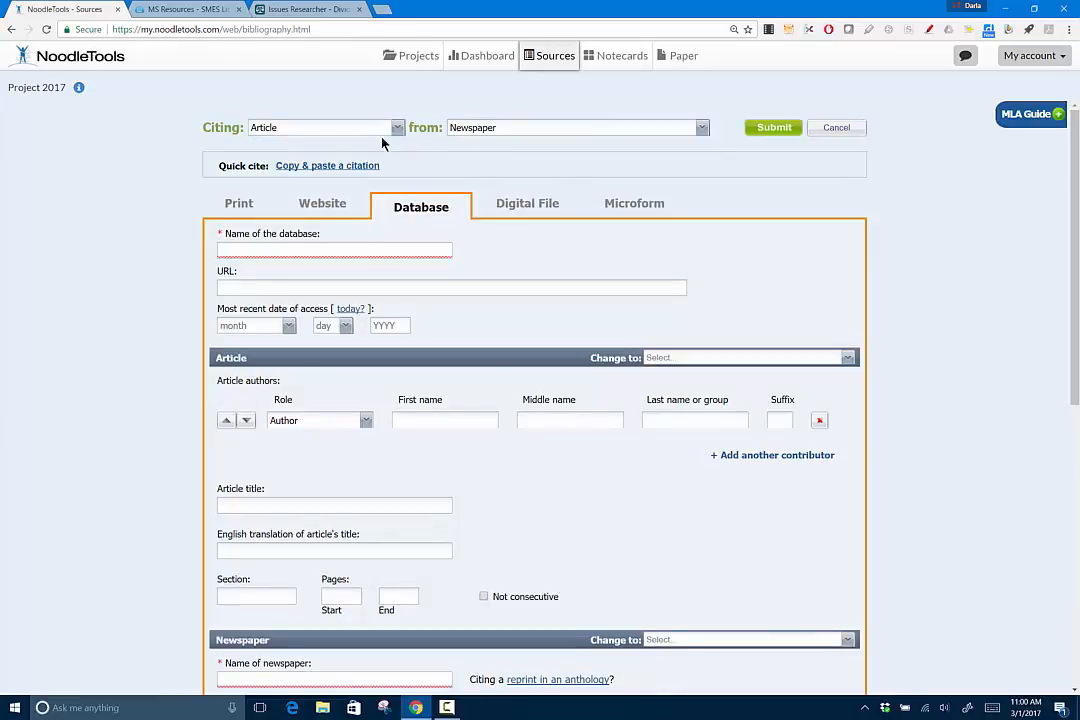
pyautogui.click(703, 128)
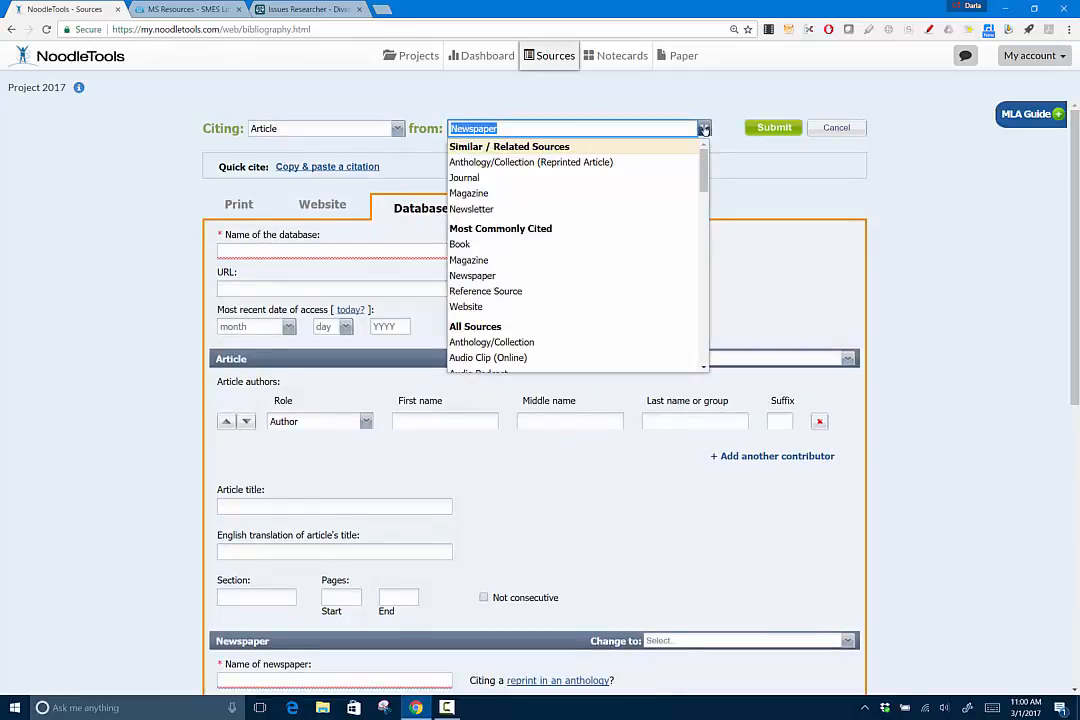
pyautogui.click(396, 231)
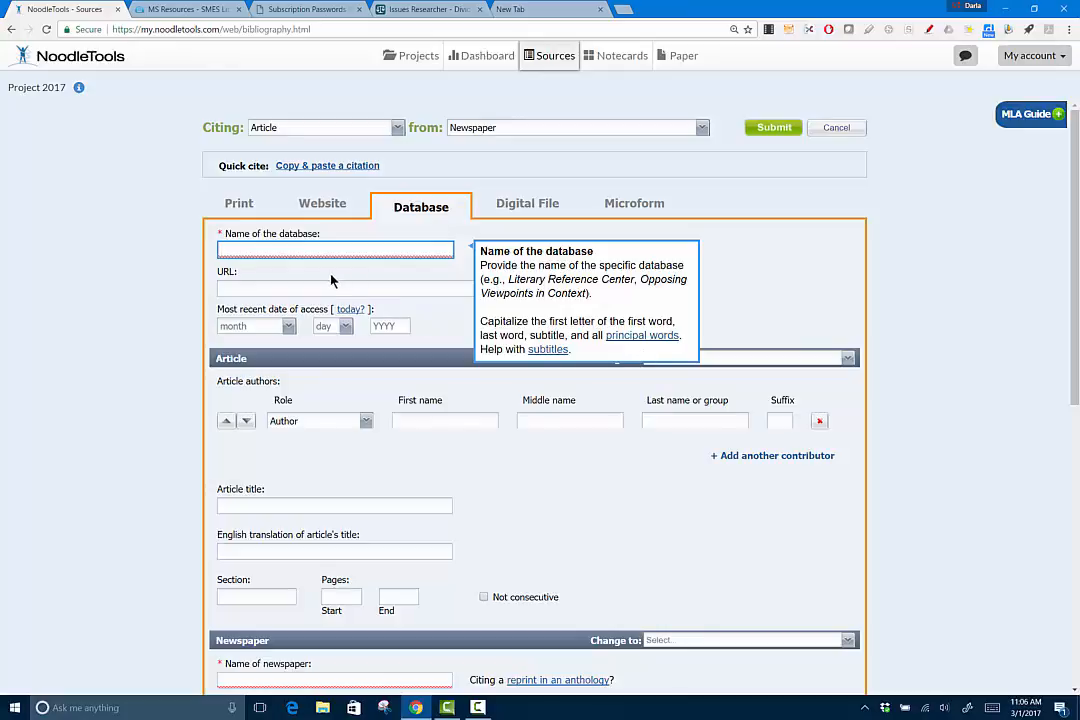
# Copy 'SIRS Issues Researcher' from the article's MLA 8 citation into Name of the database
pyautogui.click(430, 12)
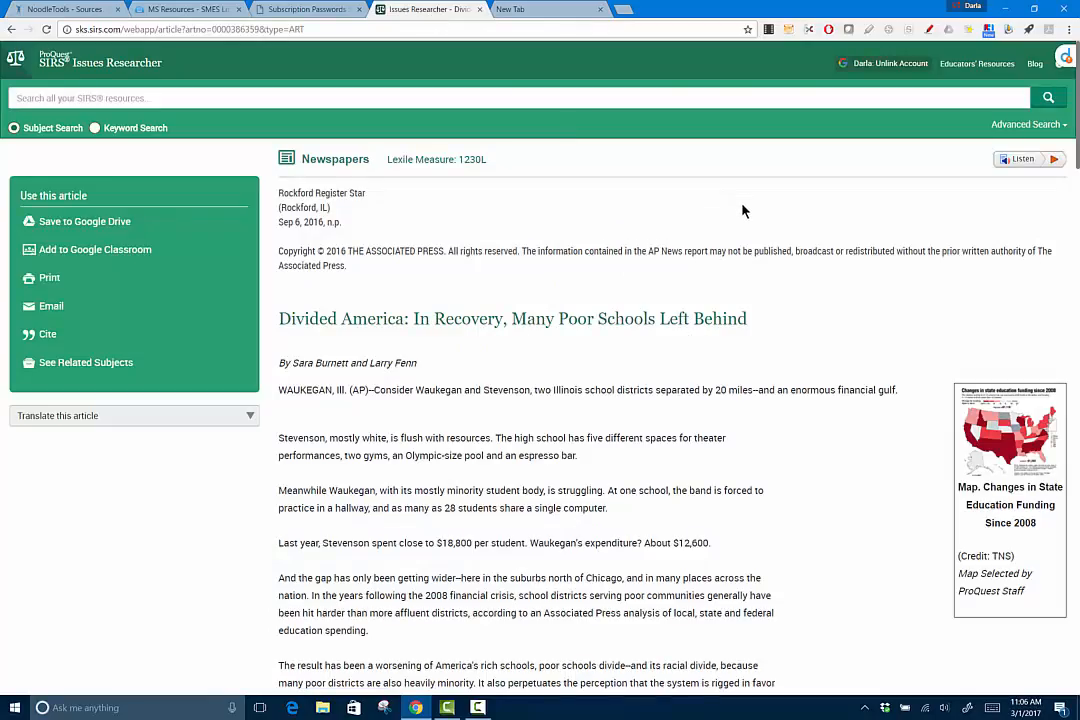
pyautogui.scroll(-15, 740, 209)
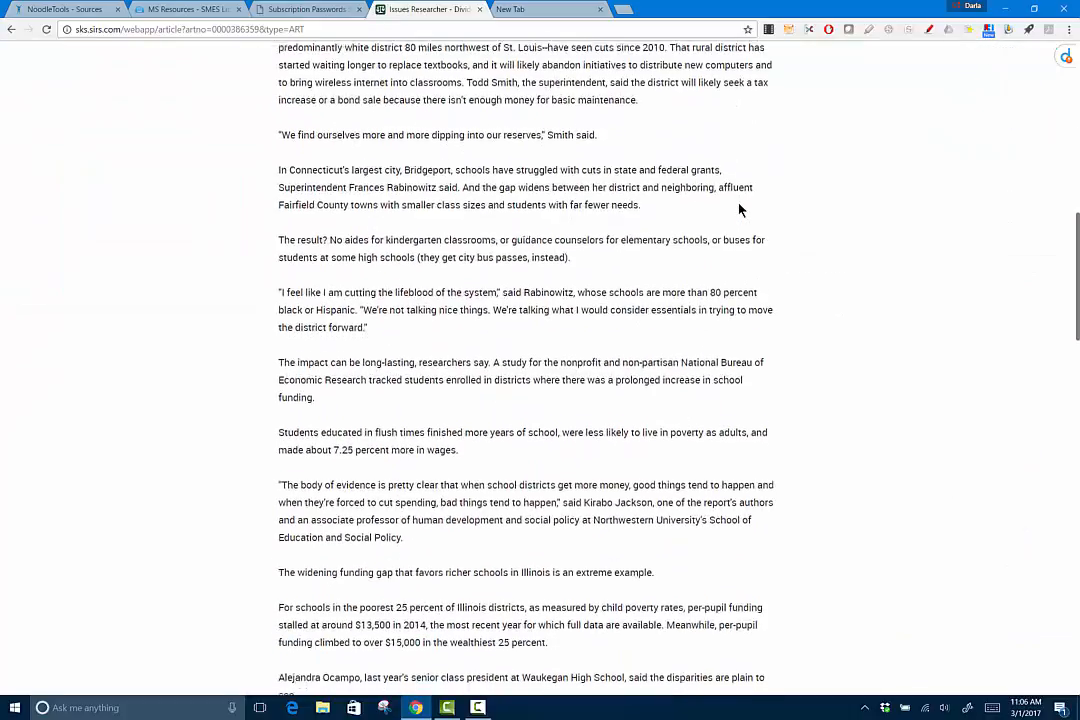
pyautogui.scroll(-12, 740, 209)
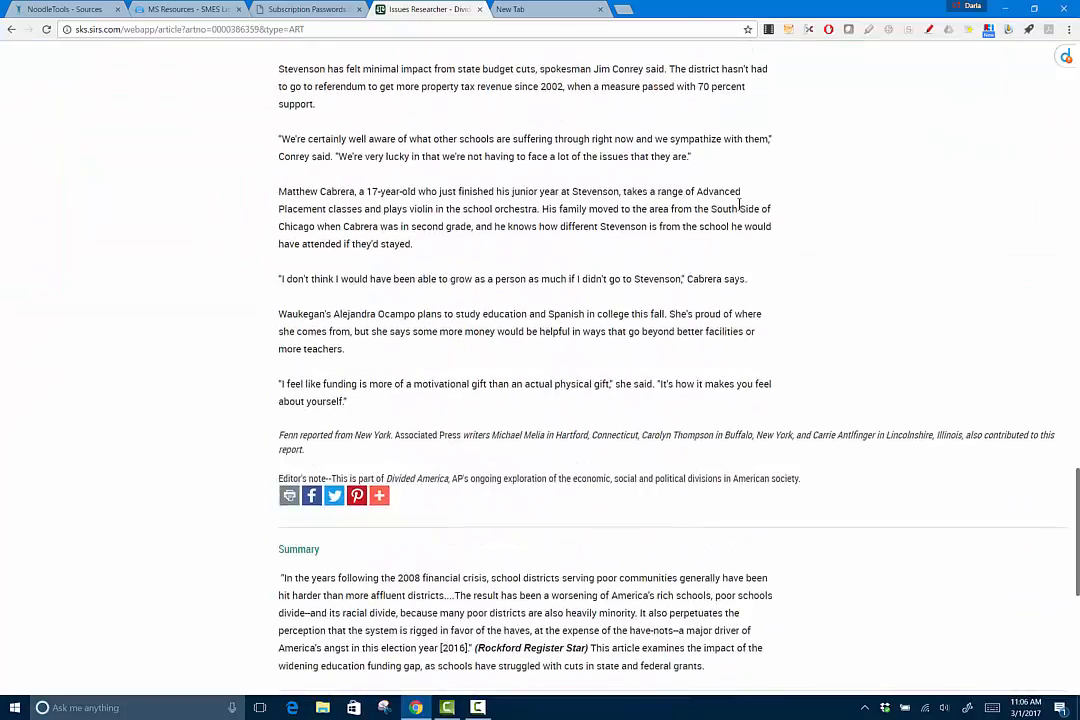
pyautogui.scroll(-3, 740, 207)
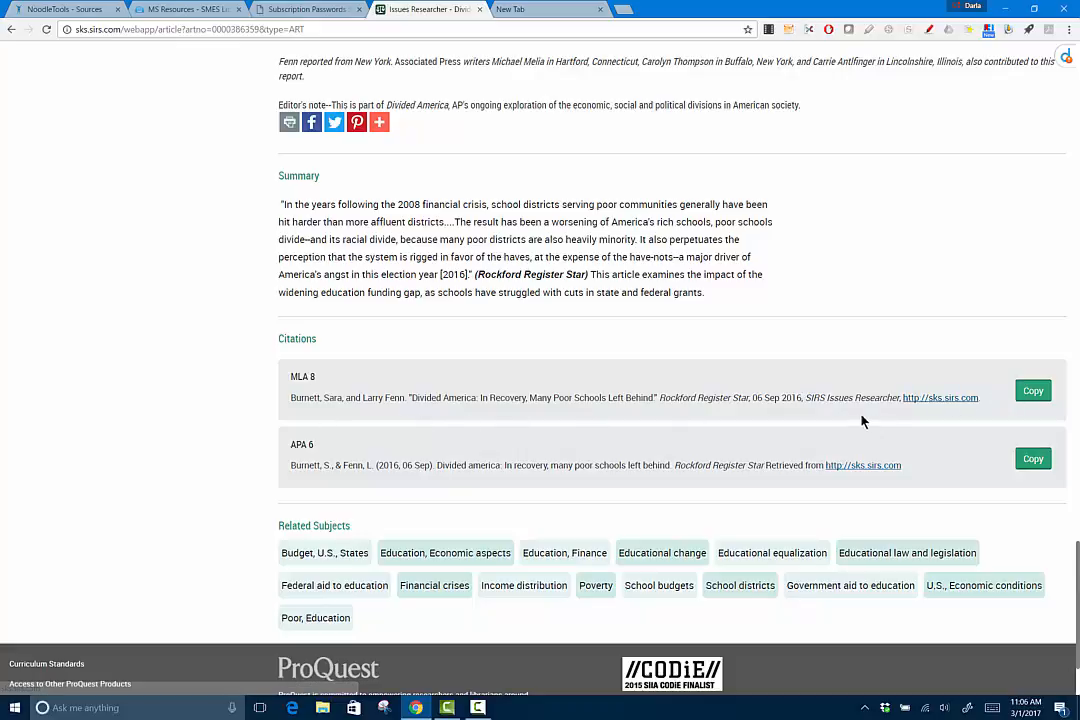
pyautogui.moveTo(806, 397); pyautogui.dragTo(902, 398)
pyautogui.hotkey('ctrl', 'c')
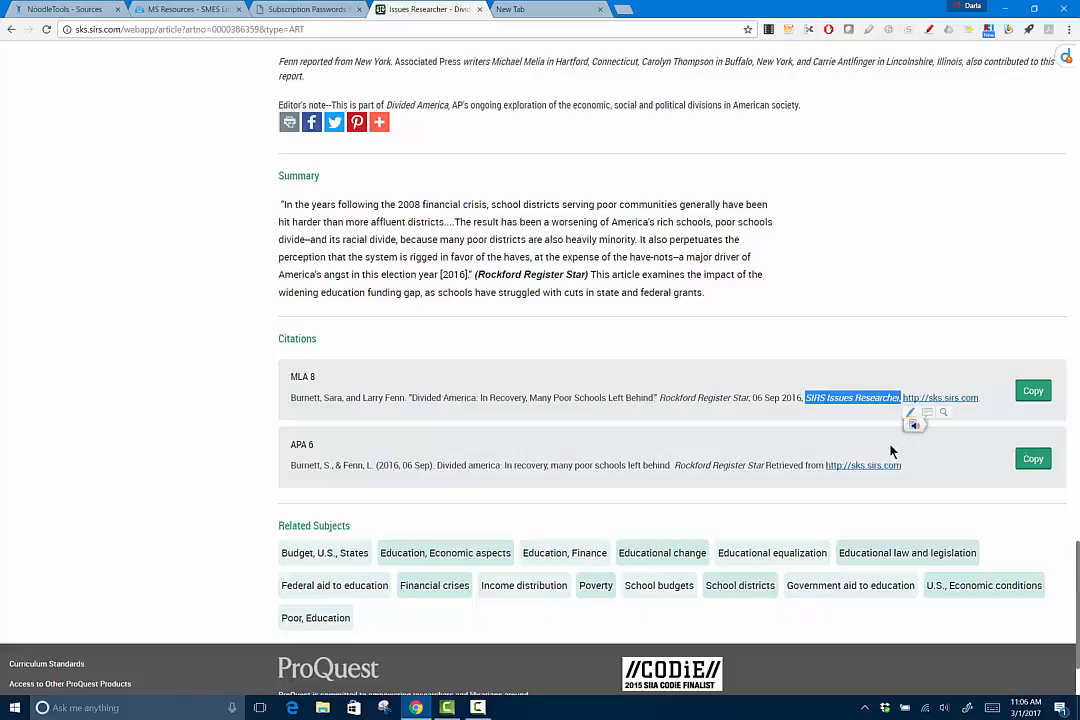
pyautogui.click(66, 10)
pyautogui.click(293, 251)
pyautogui.hotkey('ctrl', 'v')
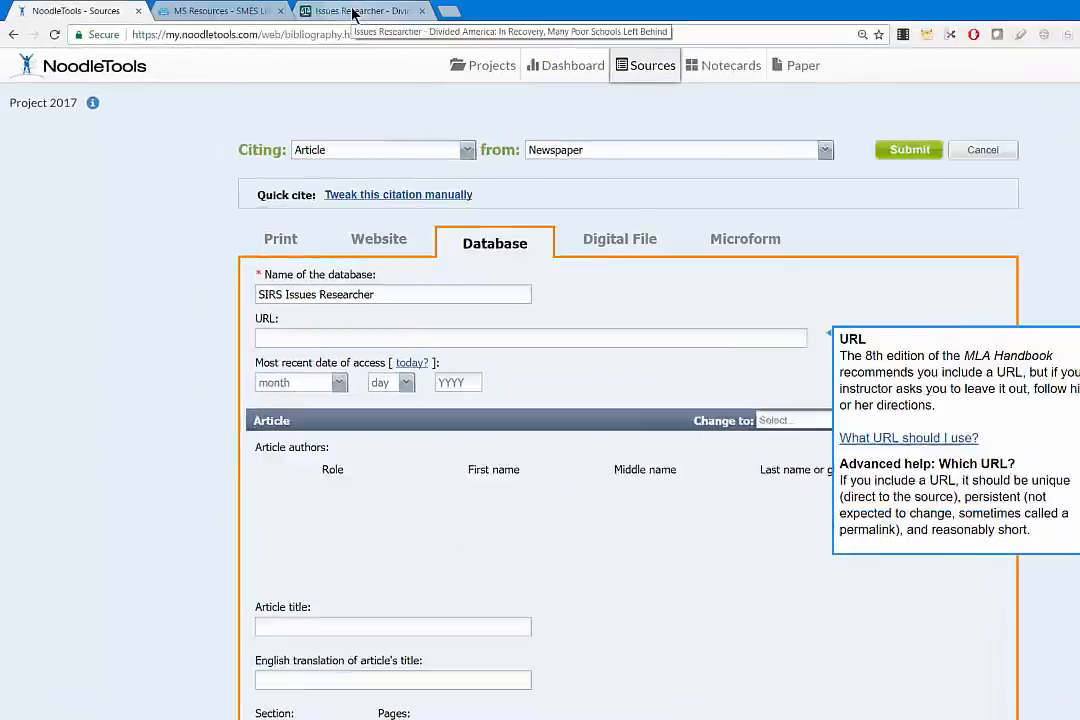
# Return to the SIRS article and start selecting 'sks.sirs.com/' in its address bar
pyautogui.click(353, 13)
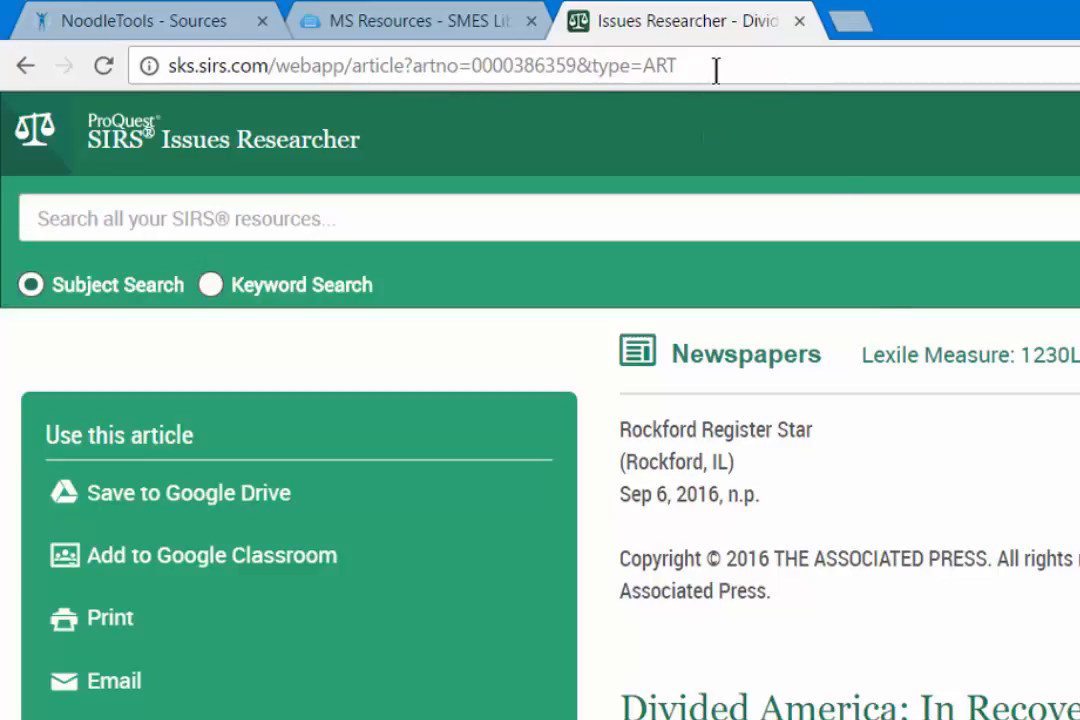
pyautogui.click(273, 65)
# Finish selecting the base address sks.sirs.com/ for copying into the citation
pyautogui.keyDown('shift'); pyautogui.click(168, 64); pyautogui.keyUp('shift')
pyautogui.hotkey('ctrl', 'c')
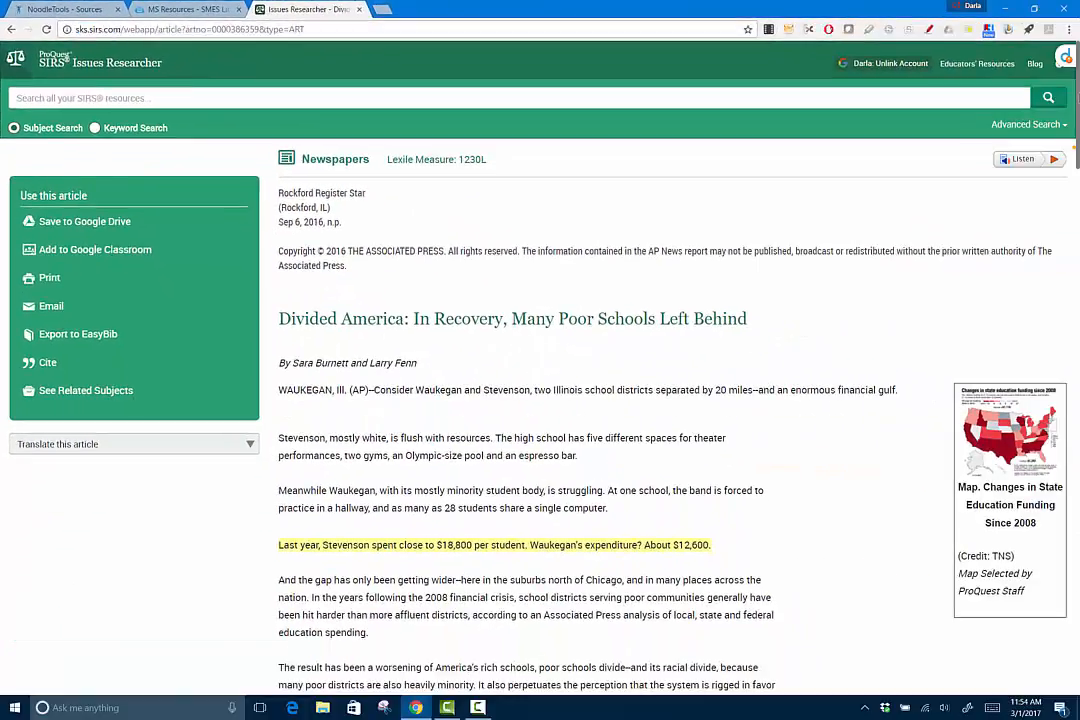
pyautogui.moveTo(1078, 98); pyautogui.dragTo(1078, 609)
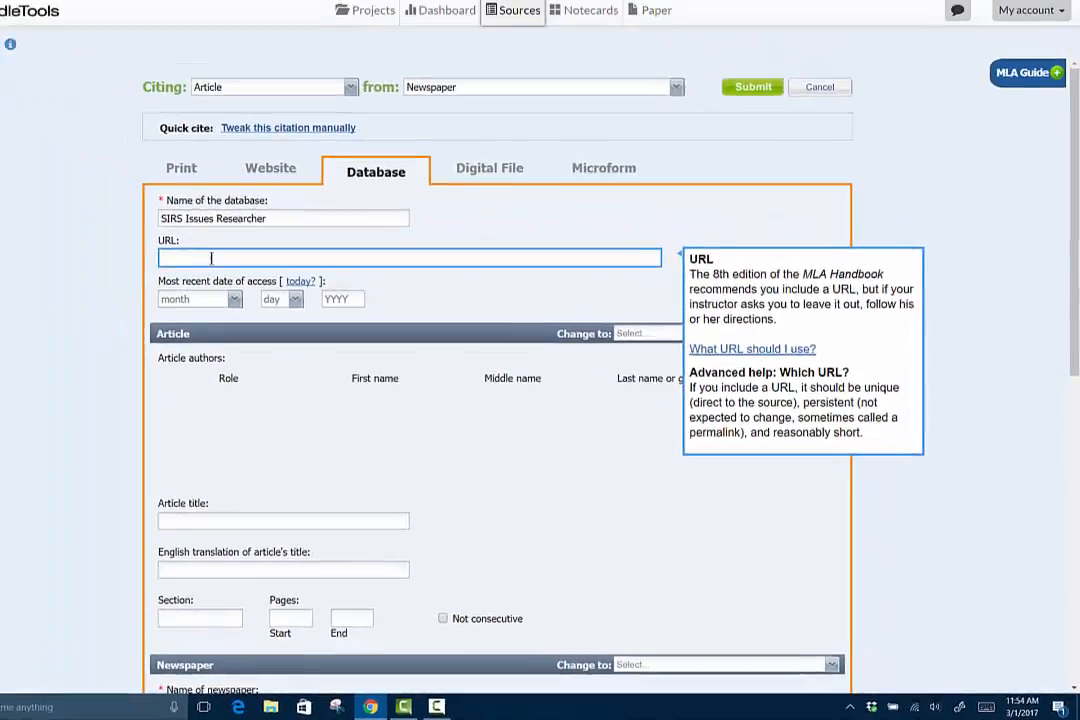
pyautogui.hotkey('ctrl', 'v')
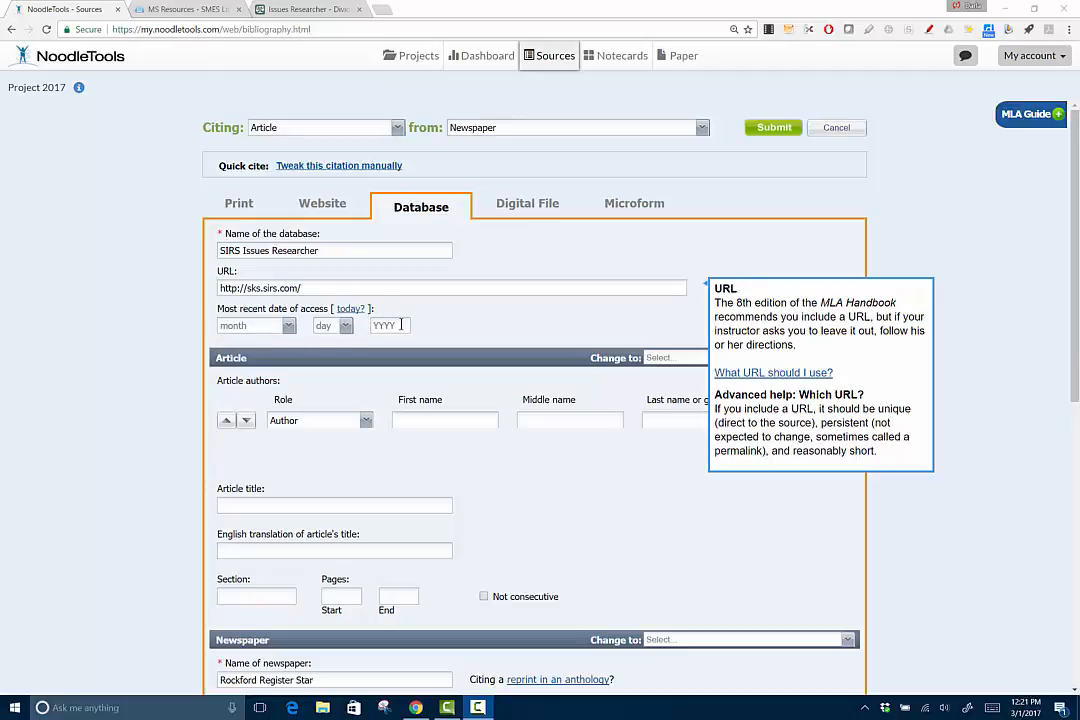
pyautogui.click(401, 325)
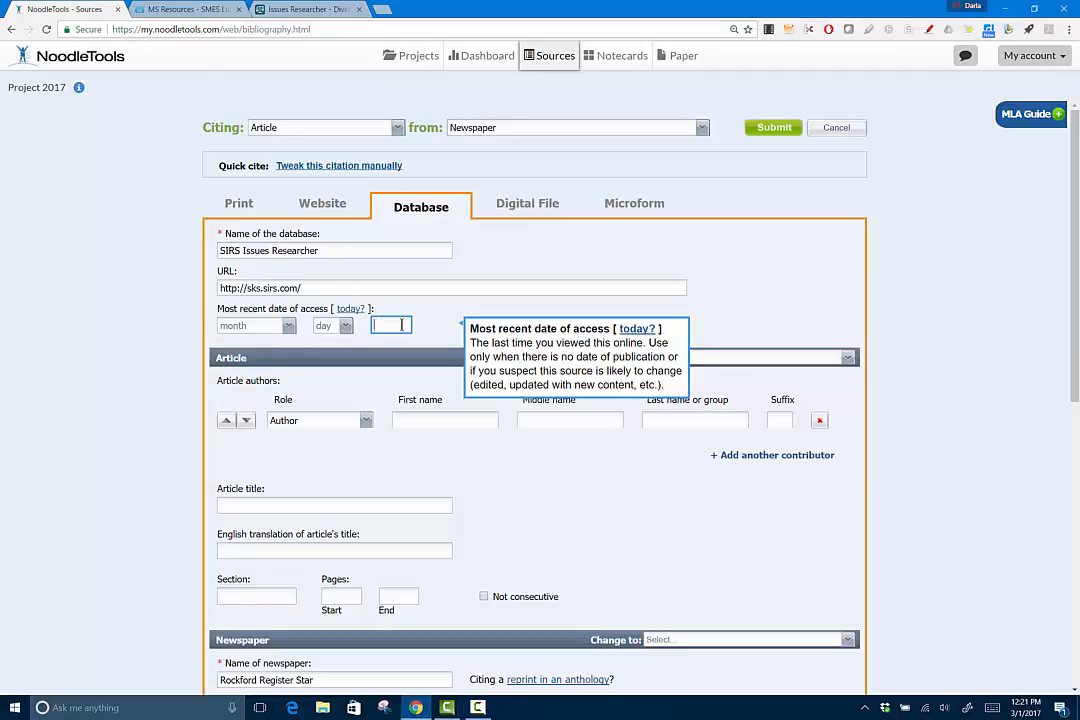
pyautogui.click(350, 309)
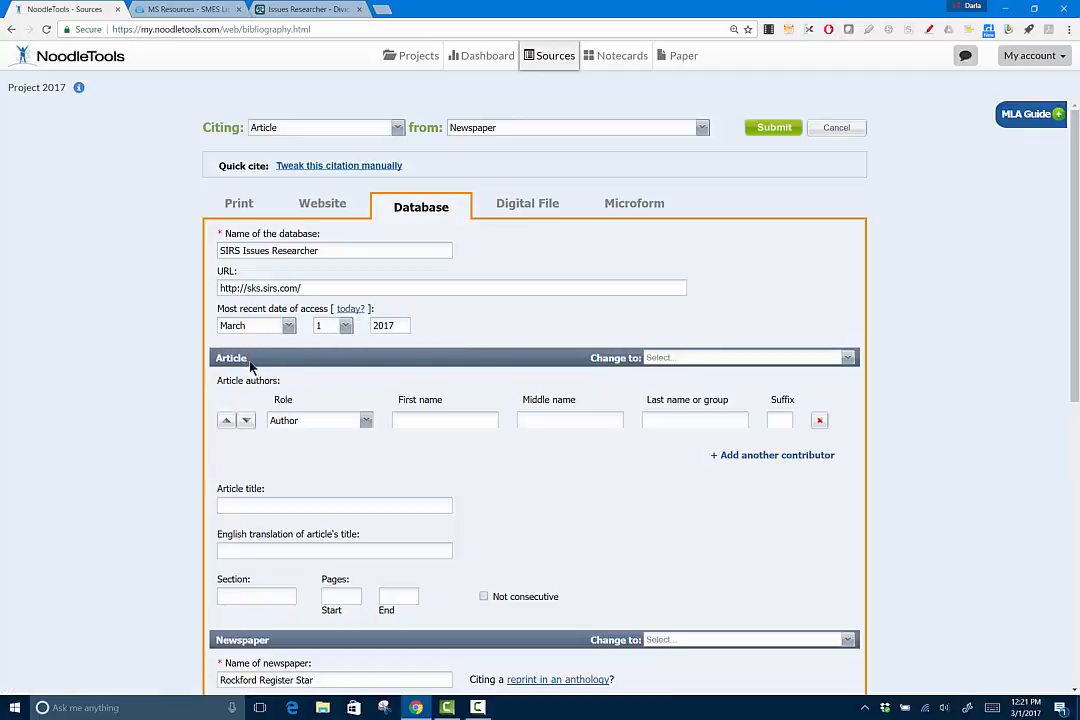
pyautogui.click(783, 358)
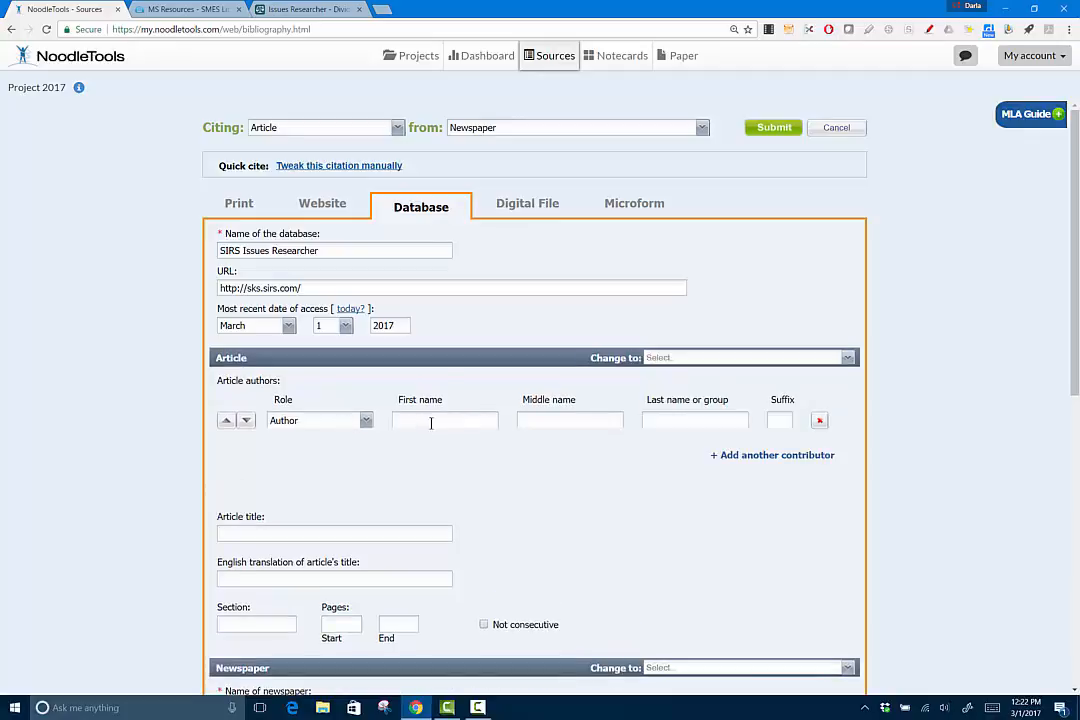
# Copy the first author's name from the SIRS byline and split it into First and Last name
pyautogui.click(320, 10)
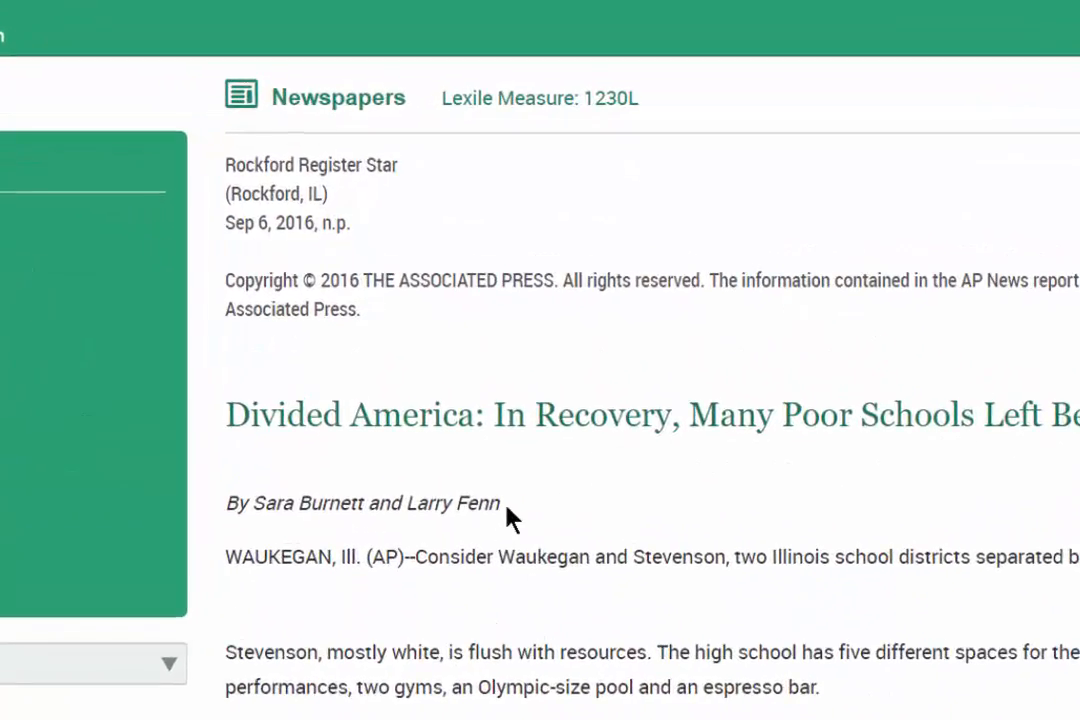
pyautogui.moveTo(251, 506); pyautogui.dragTo(368, 504)
pyautogui.hotkey('ctrl', 'c')
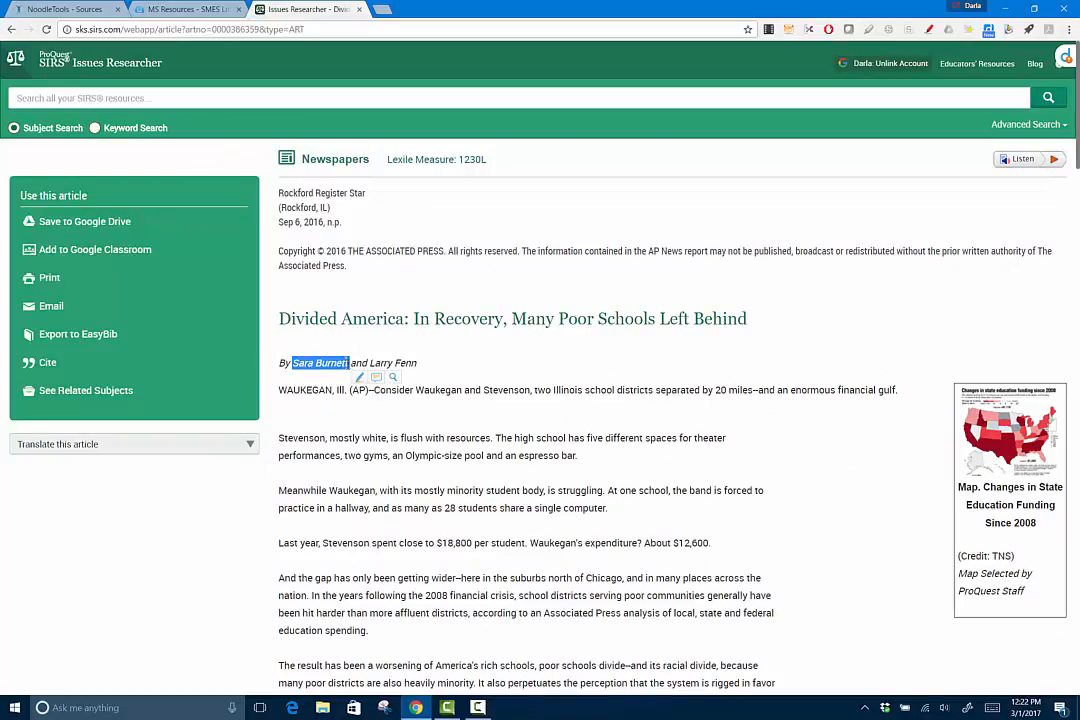
pyautogui.moveTo(1077, 142); pyautogui.dragTo(1077, 620)
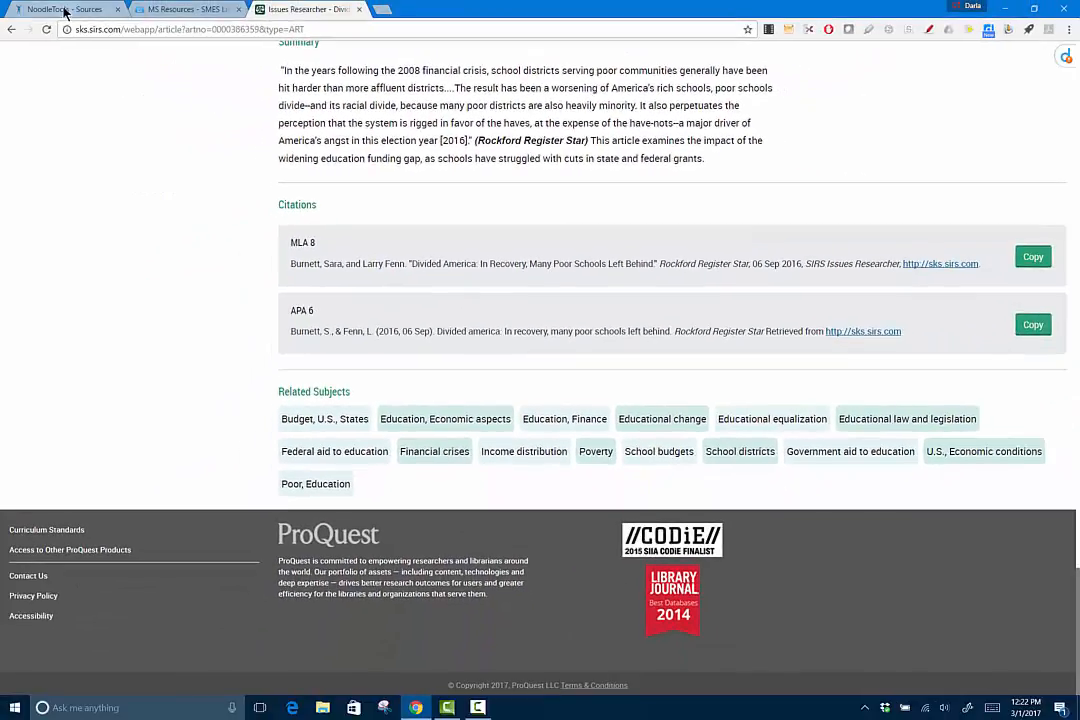
pyautogui.click(45, 9)
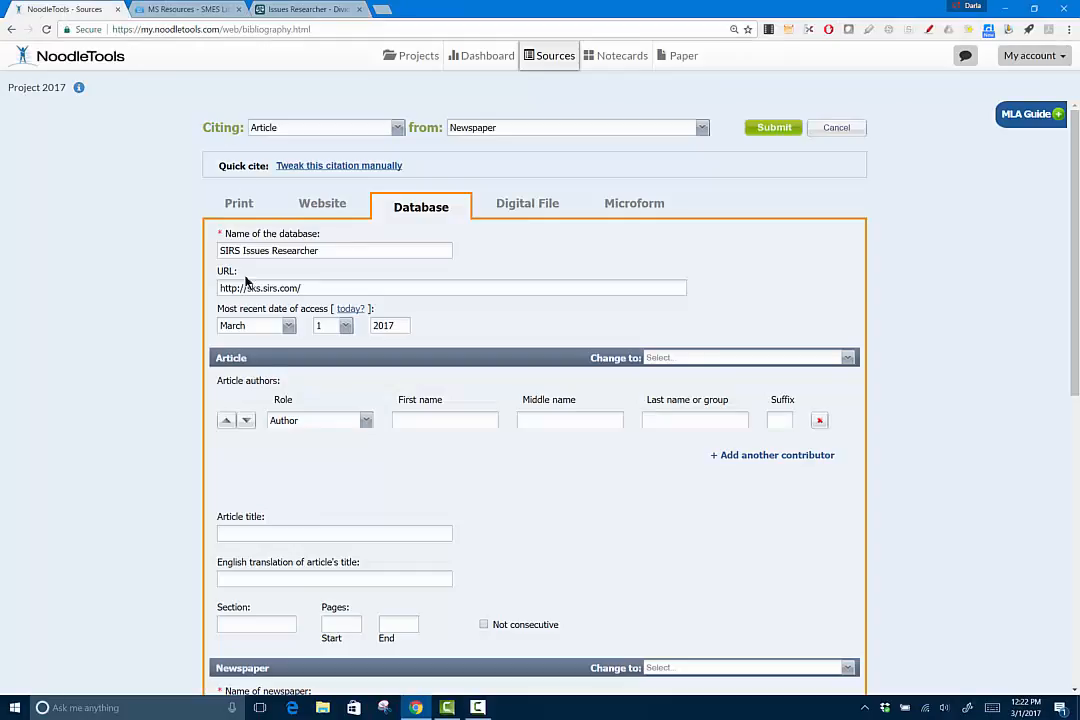
pyautogui.click(429, 419)
pyautogui.hotkey('ctrl', 'v')
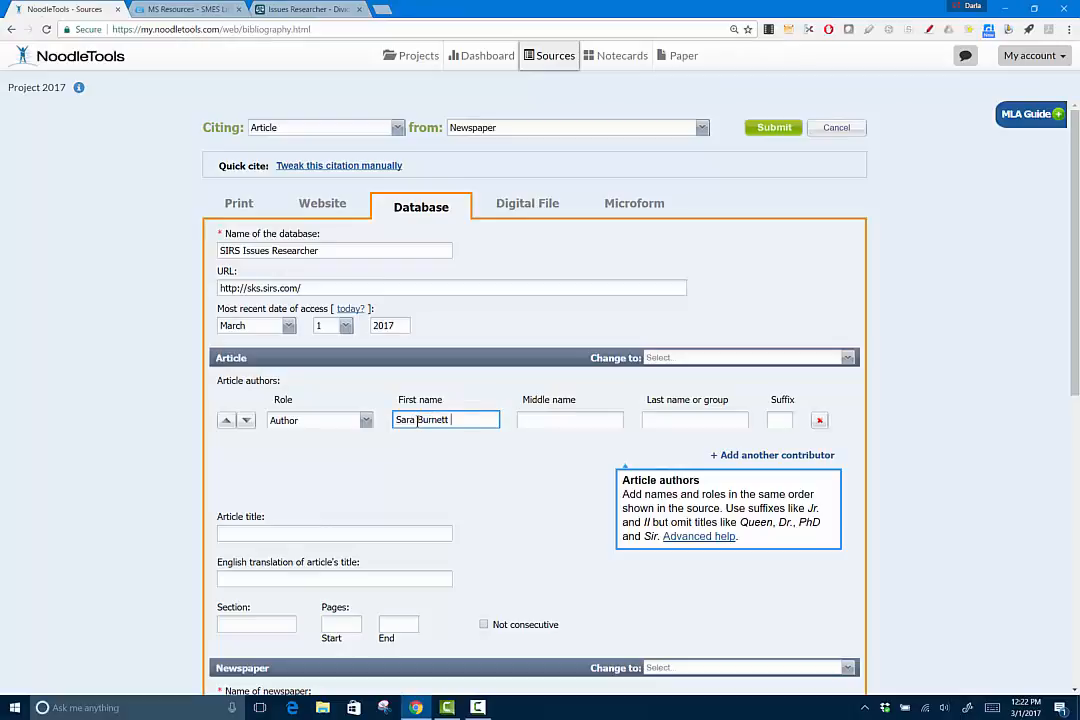
pyautogui.moveTo(417, 420); pyautogui.dragTo(453, 424)
pyautogui.moveTo(542, 431); pyautogui.dragTo(675, 422)
# Add a second contributor and fill in the co-author's first and last names from the SIRS citation
pyautogui.click(799, 462)
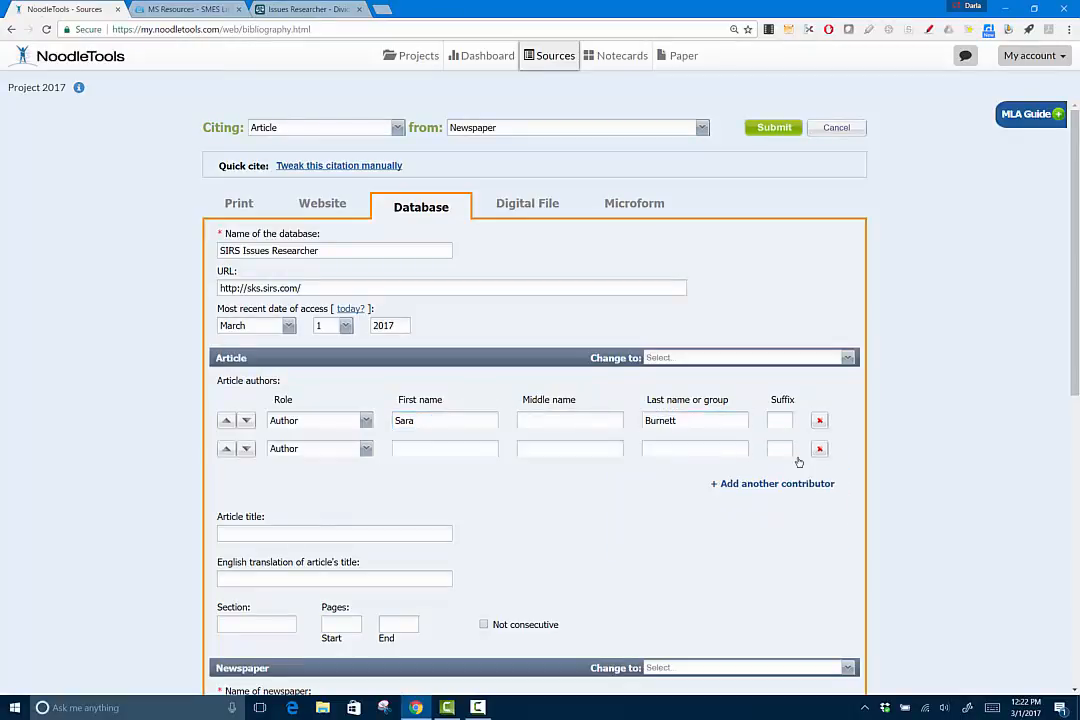
pyautogui.click(285, 10)
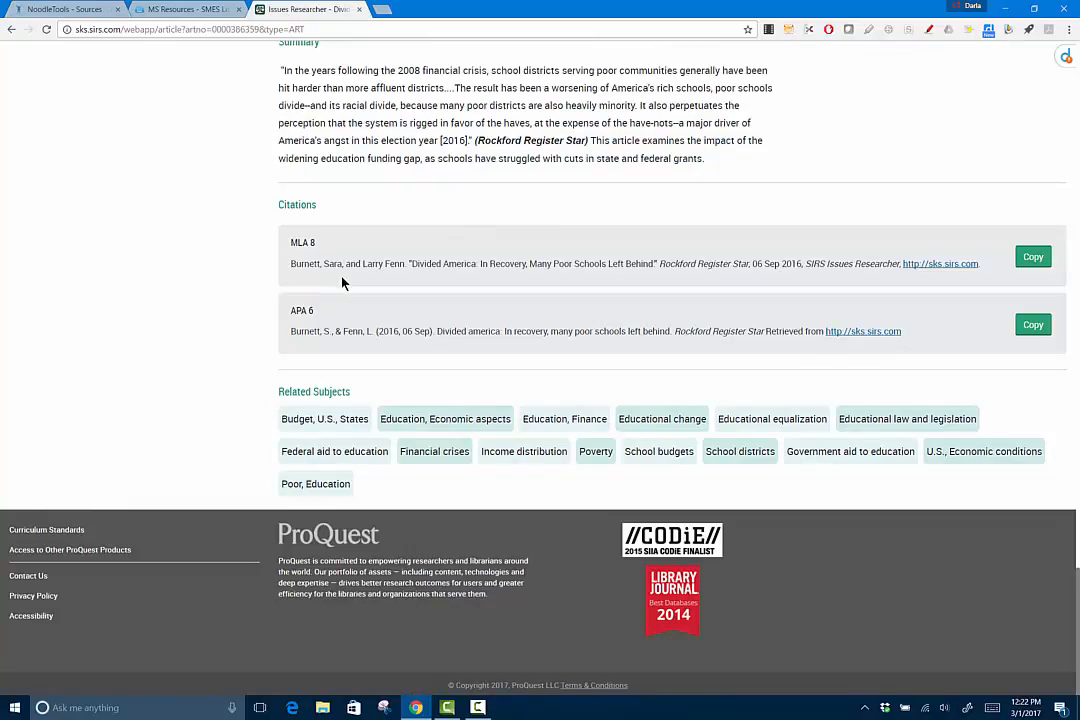
pyautogui.moveTo(363, 263); pyautogui.dragTo(403, 263)
pyautogui.hotkey('ctrl', 'c')
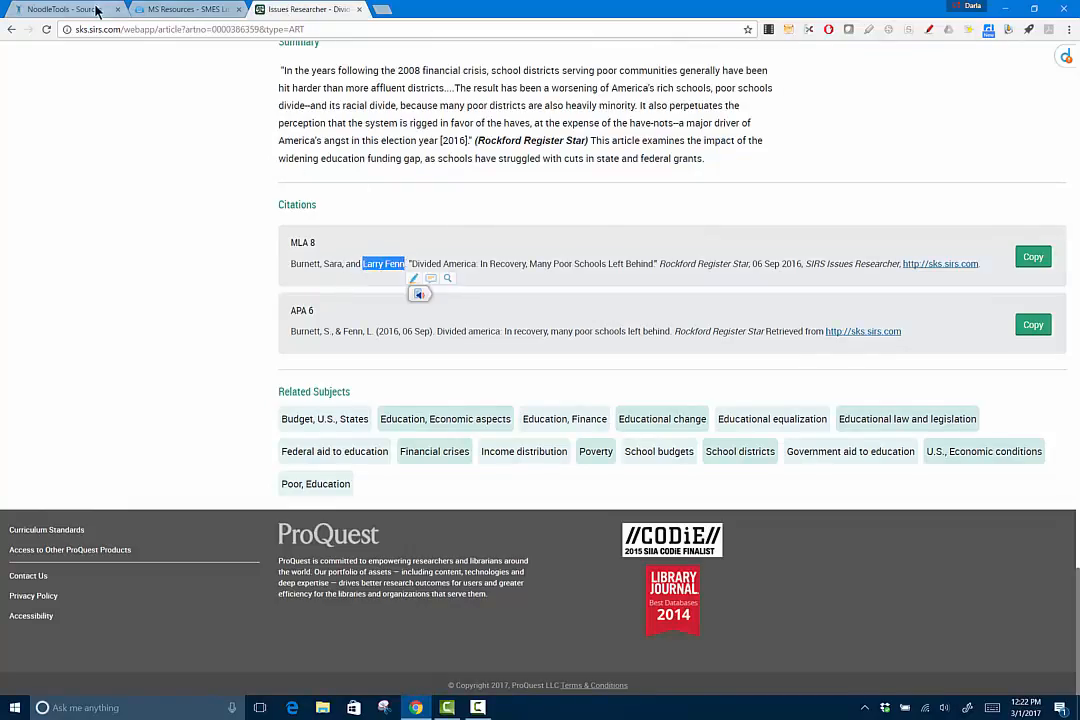
pyautogui.click(65, 9)
pyautogui.click(430, 448)
pyautogui.hotkey('ctrl', 'v')
pyautogui.doubleClick(430, 448)
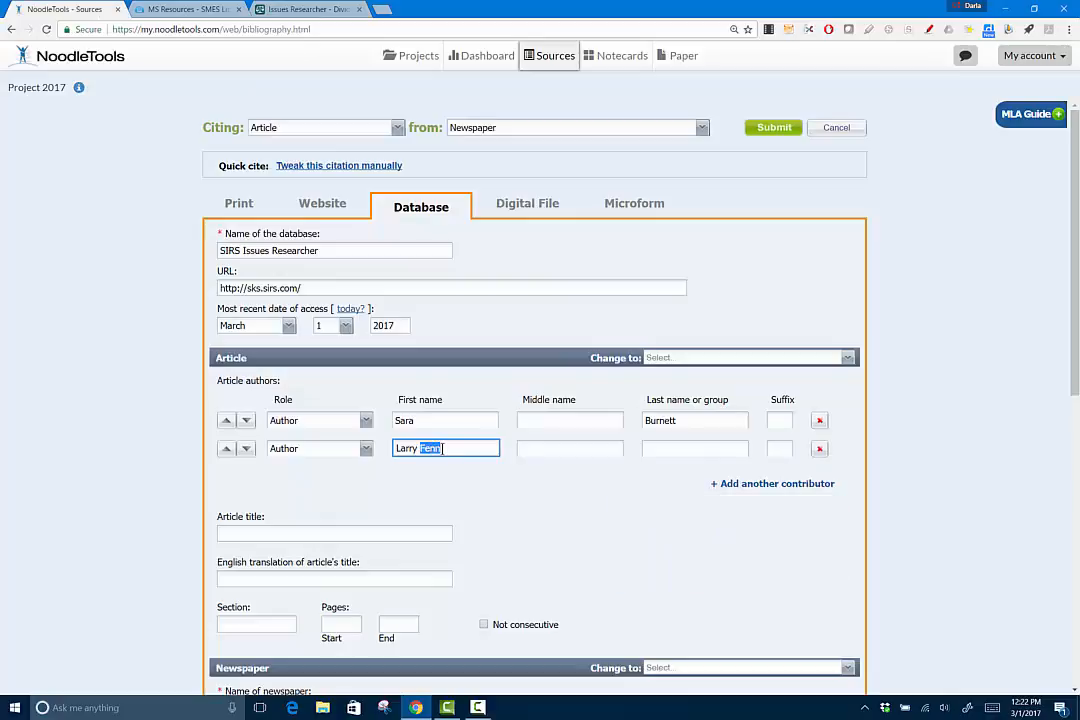
pyautogui.moveTo(430, 448); pyautogui.dragTo(663, 448)
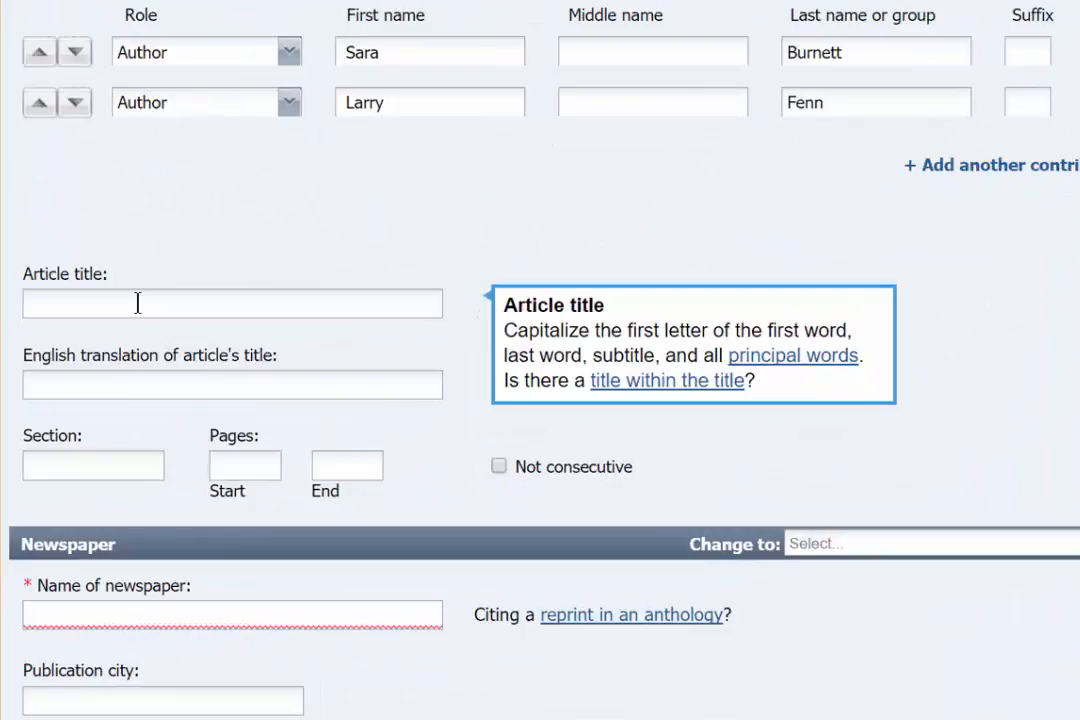
# Paste 'Divided America: In Recovery, Many Poor Schools Left Behind' as the Article title
pyautogui.click(281, 436)
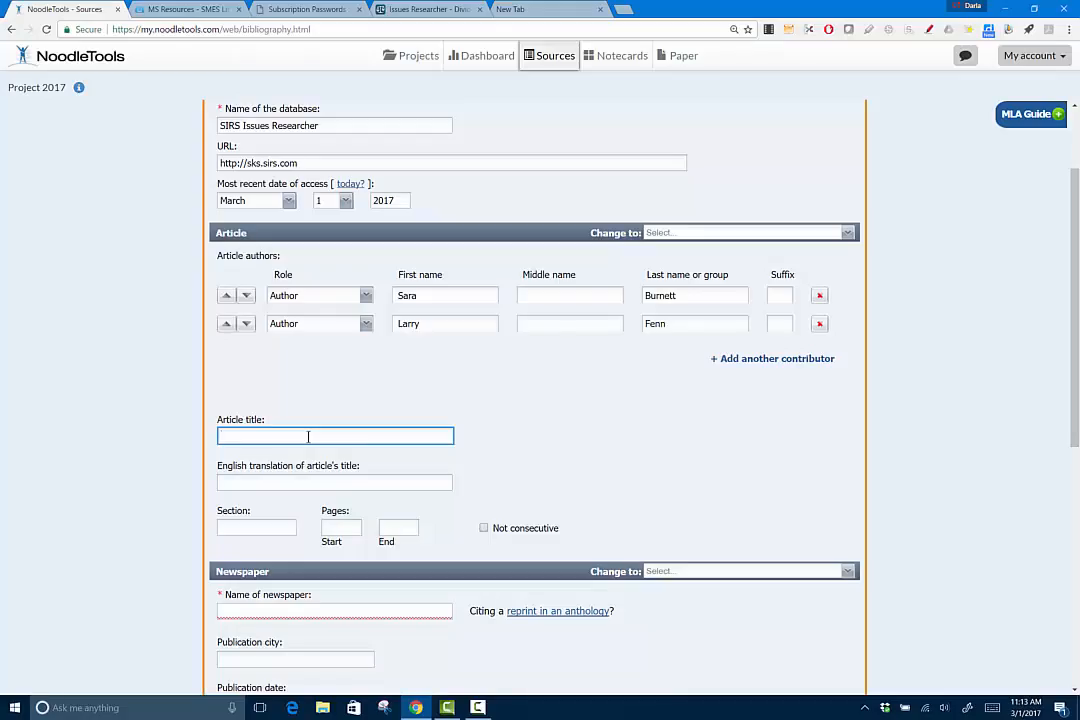
pyautogui.hotkey('ctrl', 'v')
pyautogui.moveTo(463, 438)
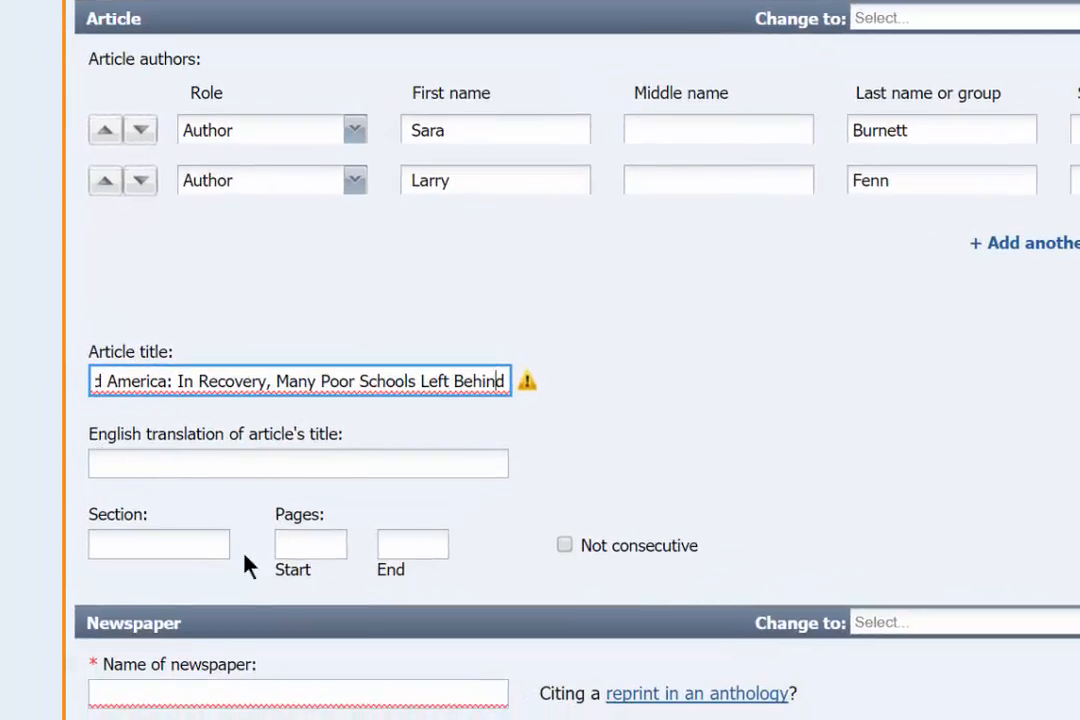
pyautogui.click(139, 544)
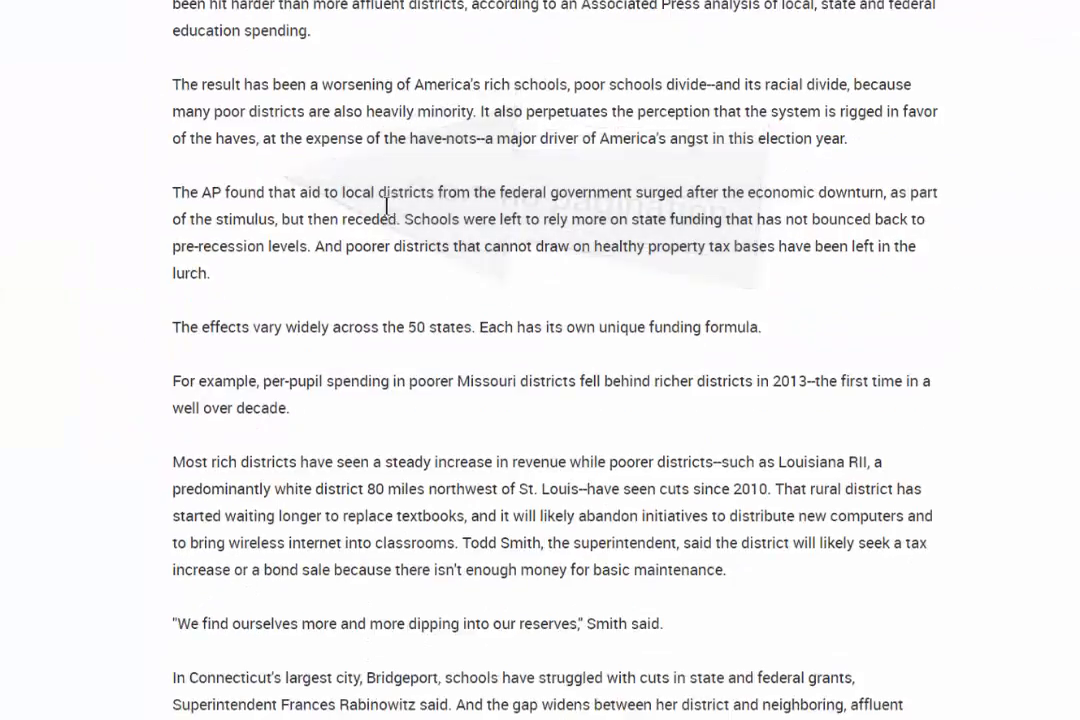
# Go to the Name of newspaper field and bring up the SIRS article to find the paper's name
pyautogui.scroll(-20, 387, 206)
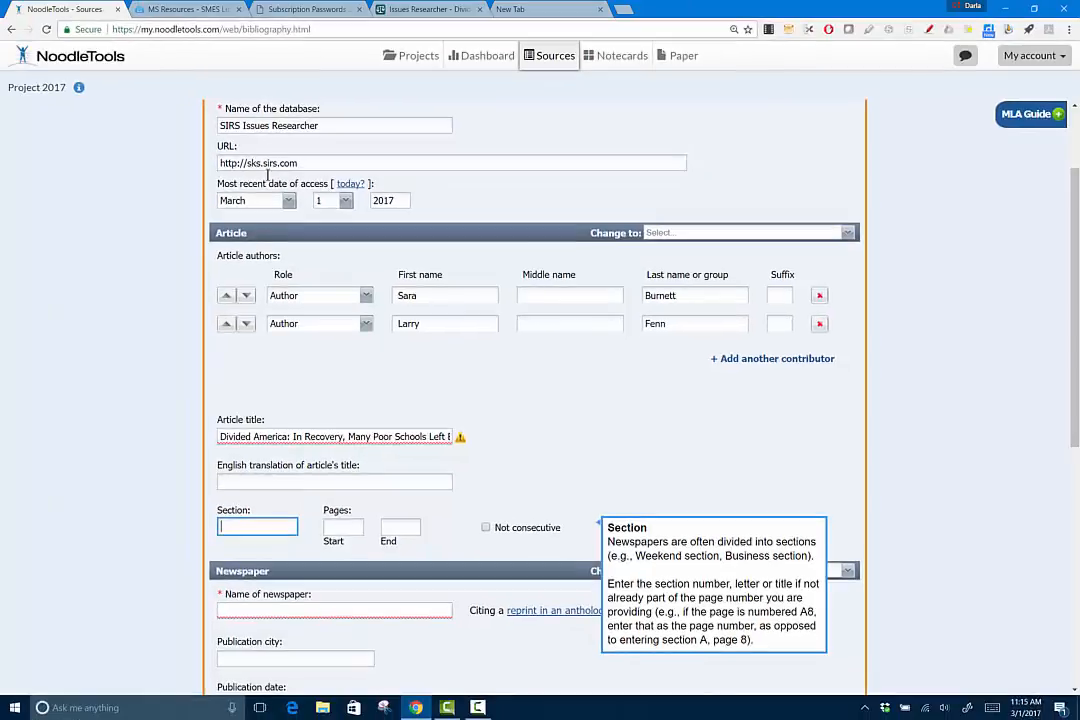
pyautogui.scroll(-1, 343, 498)
pyautogui.scroll(-1, 343, 498)
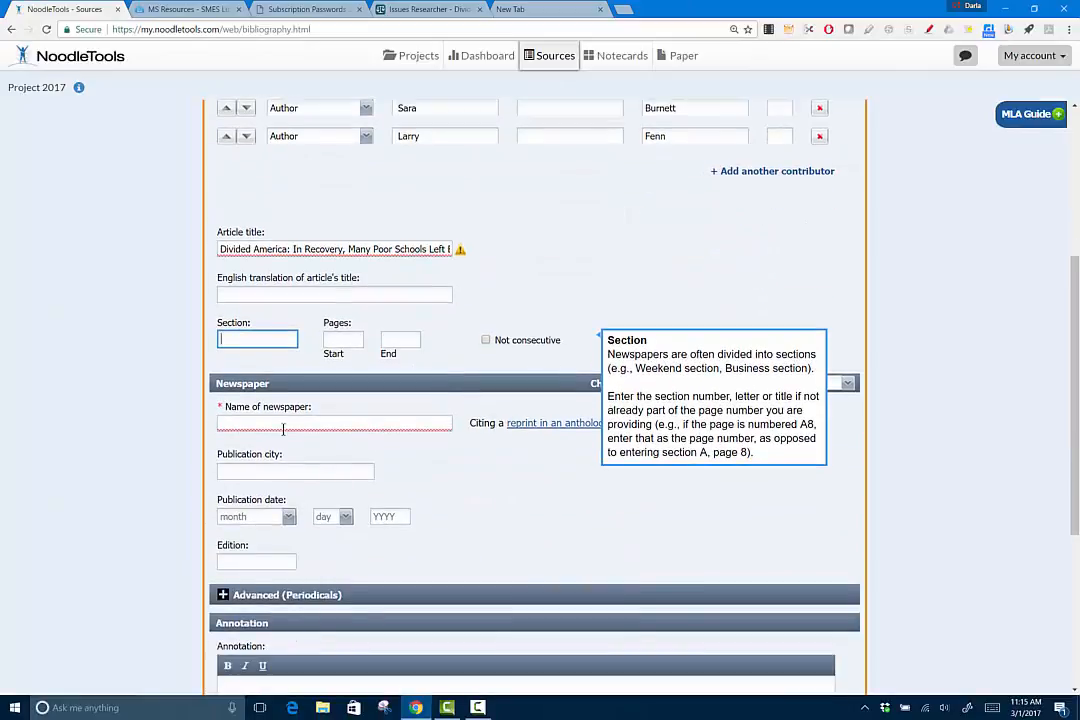
pyautogui.click(345, 422)
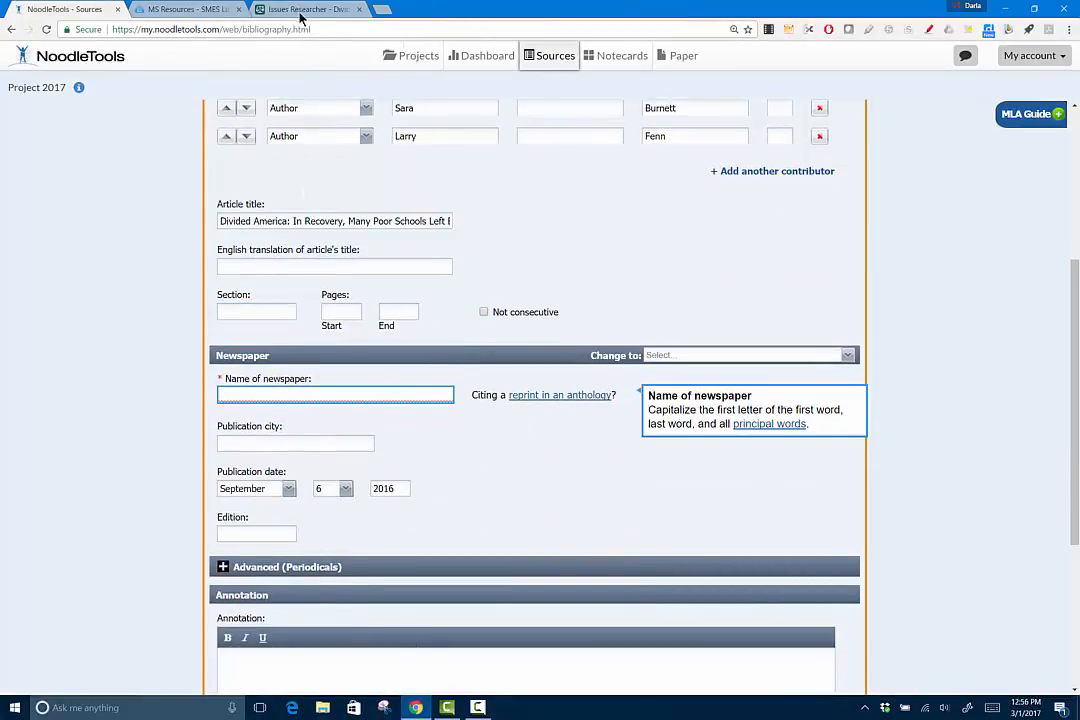
pyautogui.click(302, 10)
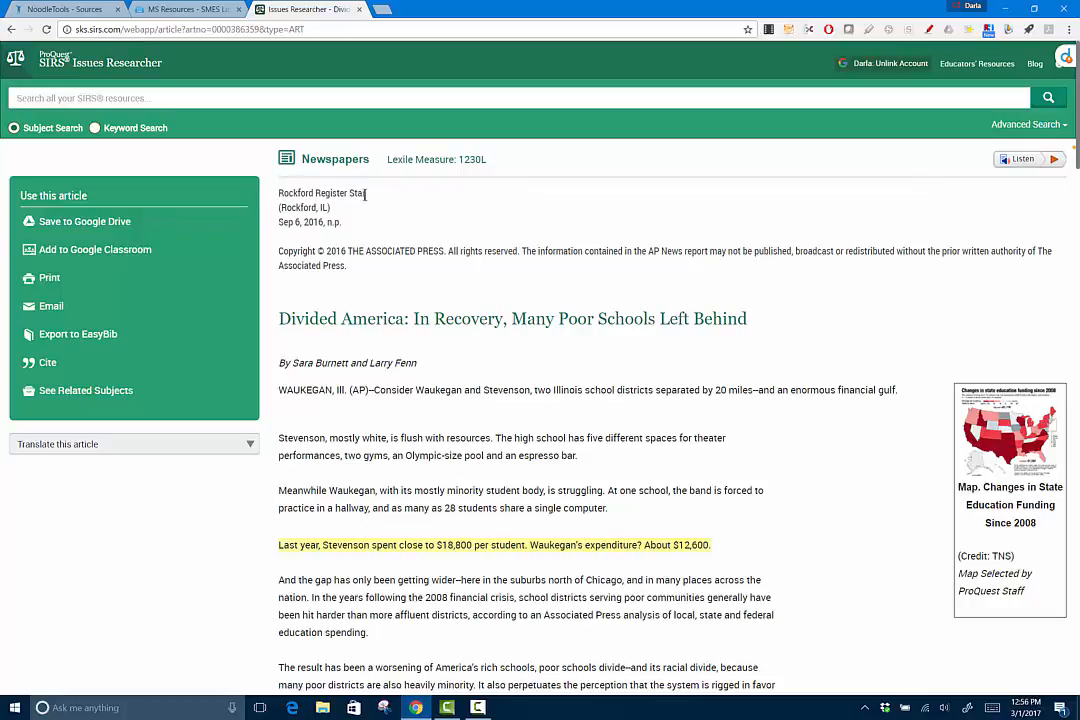
# Select and copy the newspaper name 'Rockford Register Star' from the SIRS article
pyautogui.tripleClick(315, 193)
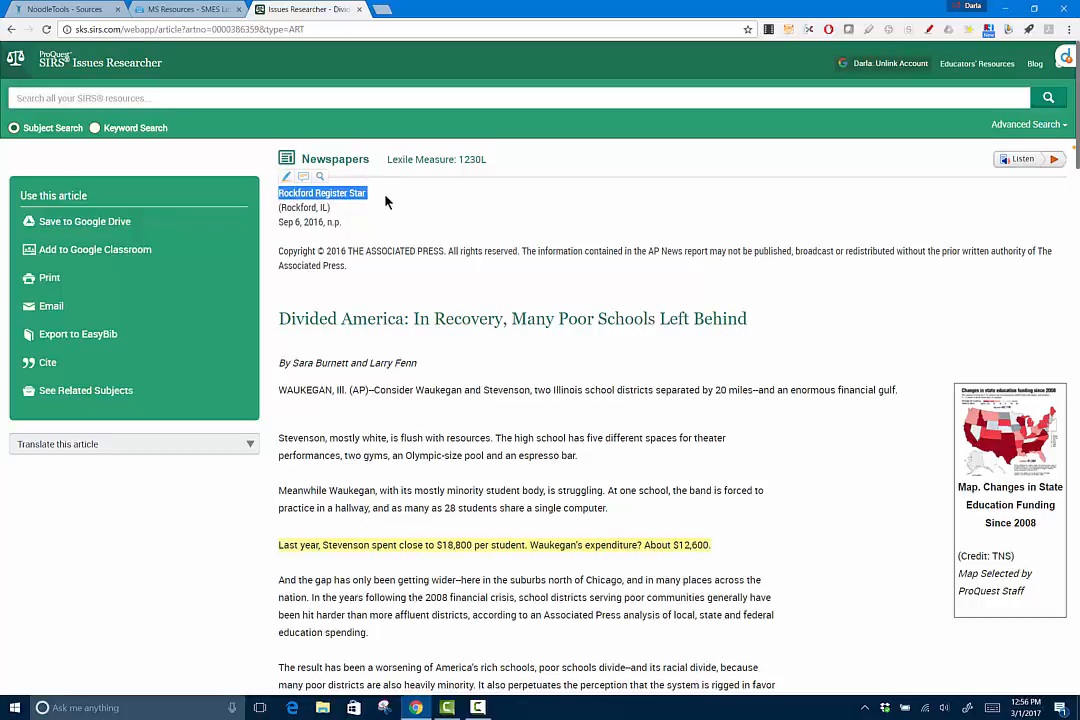
pyautogui.scroll(-20, 1052, 577)
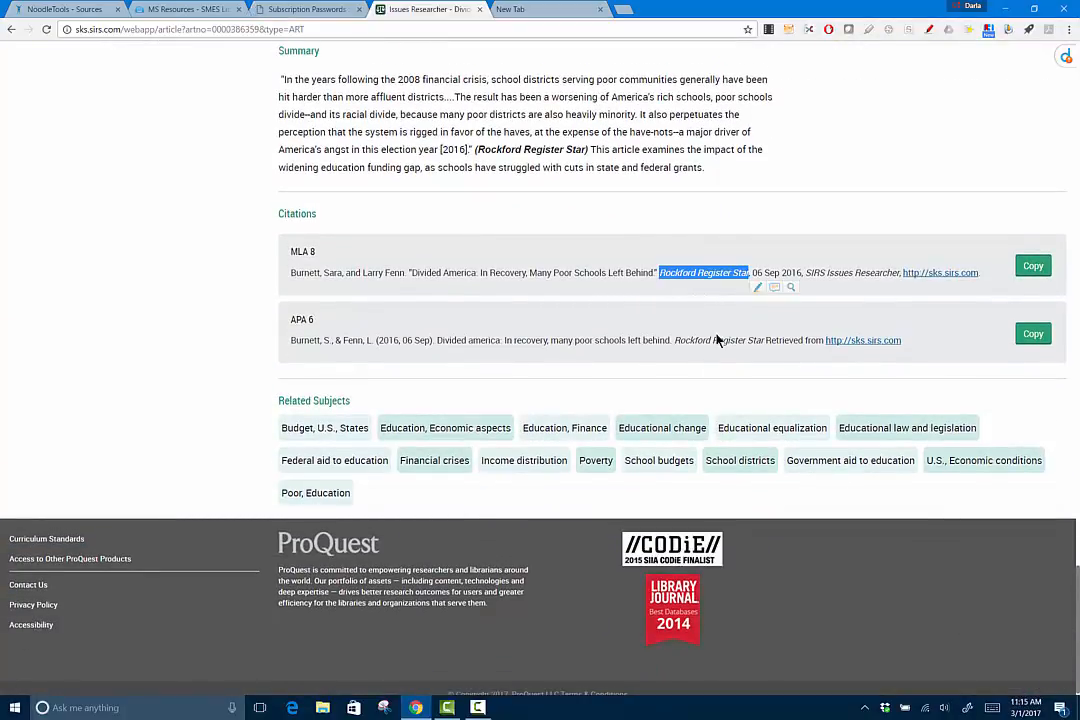
pyautogui.click(90, 10)
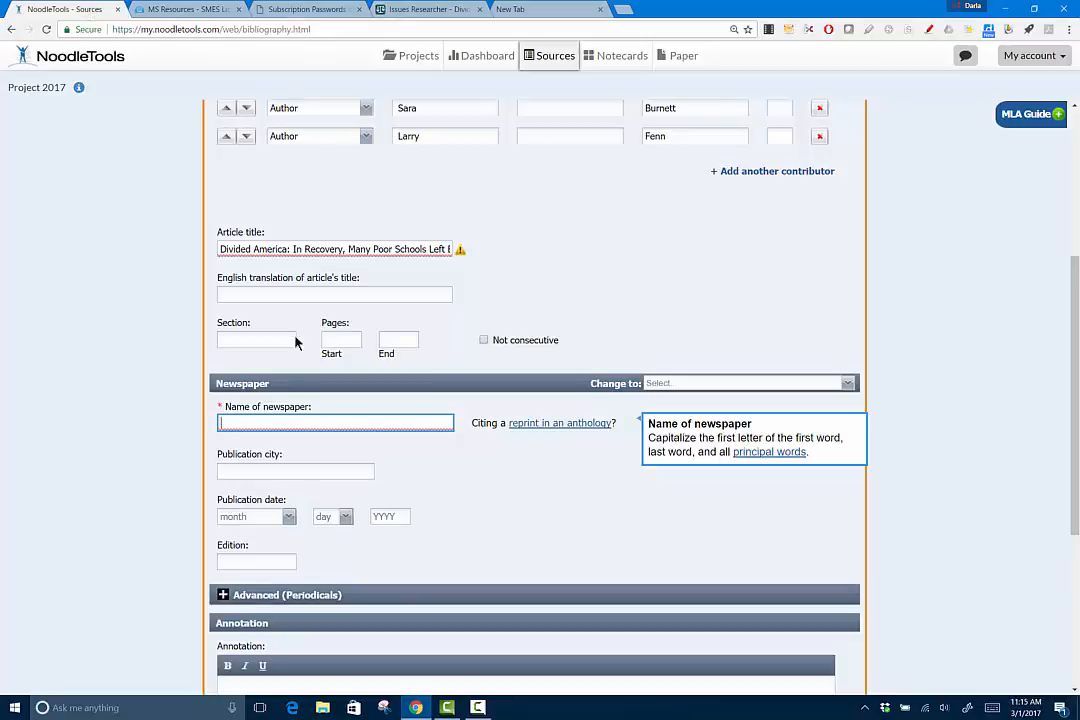
# Paste 'Rockford Register Star' into Name of newspaper, leaving Publication city empty
pyautogui.hotkey('ctrl', 'v')
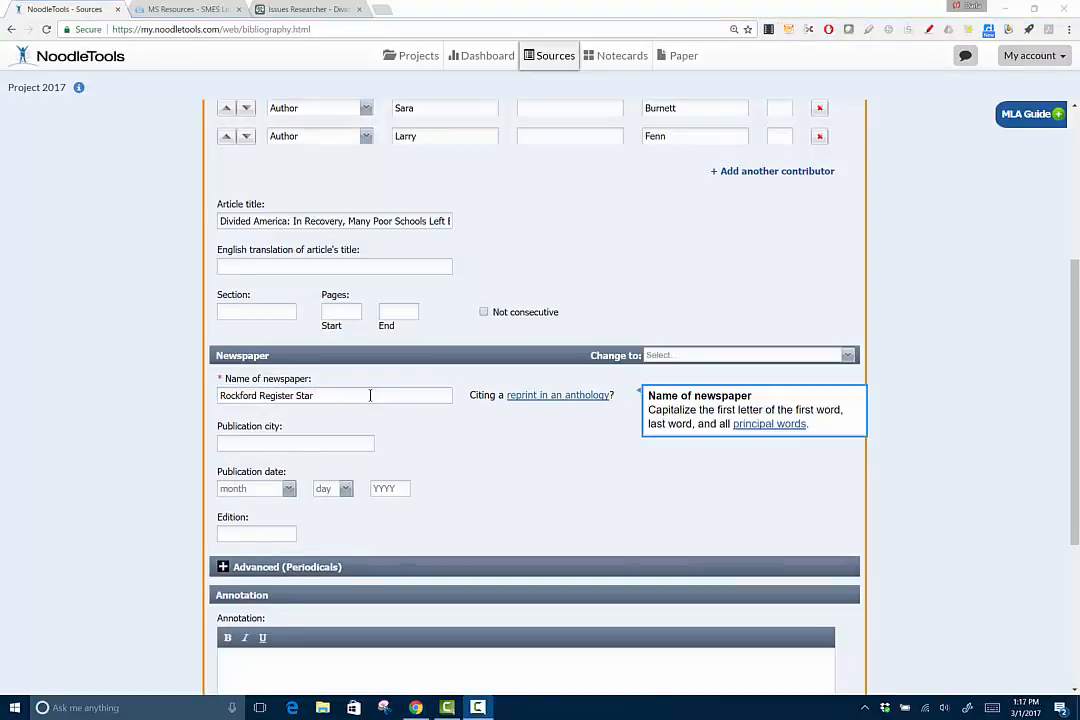
pyautogui.click(345, 441)
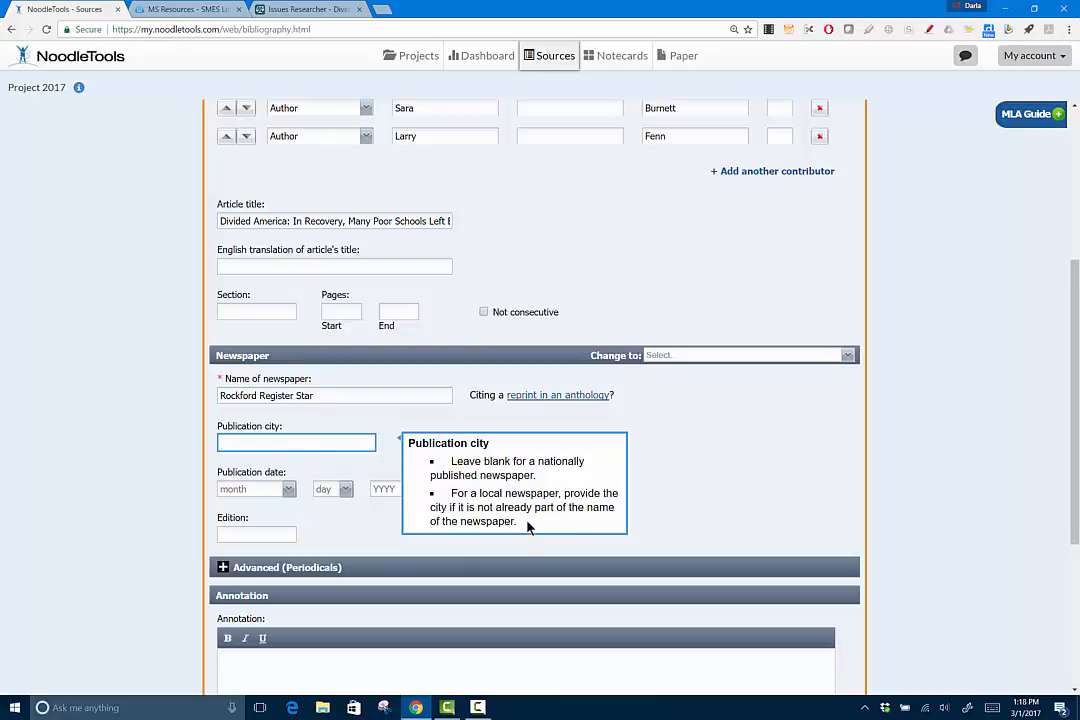
# Leave the publication city blank and look up the article's publication date in SIRS
pyautogui.click(305, 512)
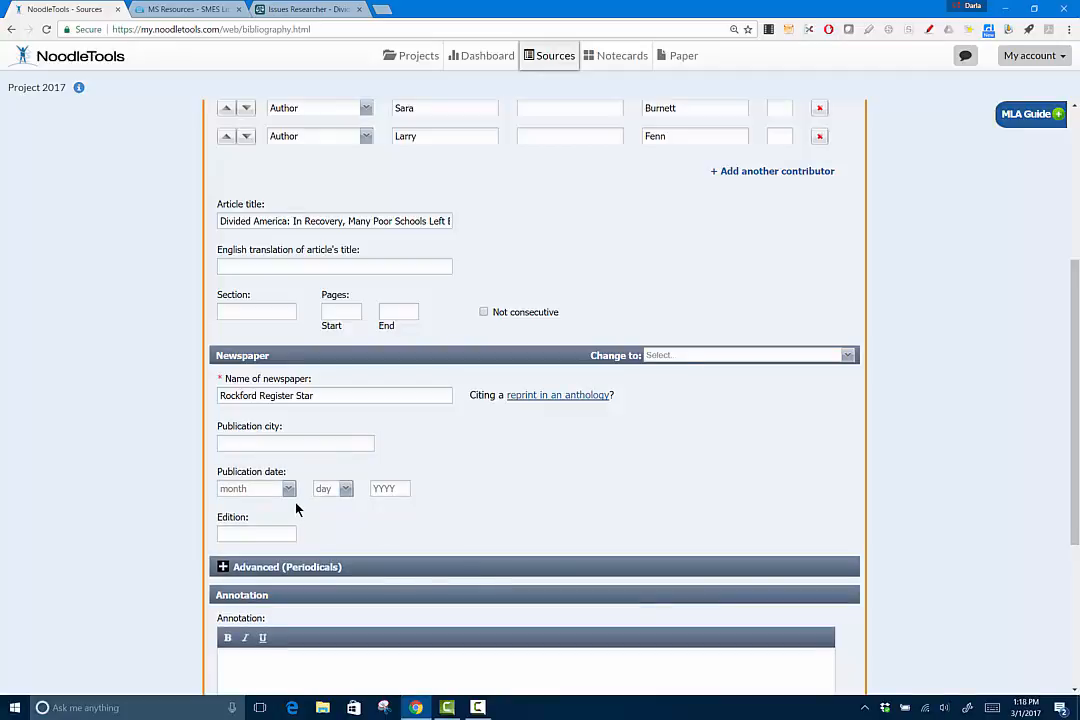
pyautogui.click(335, 12)
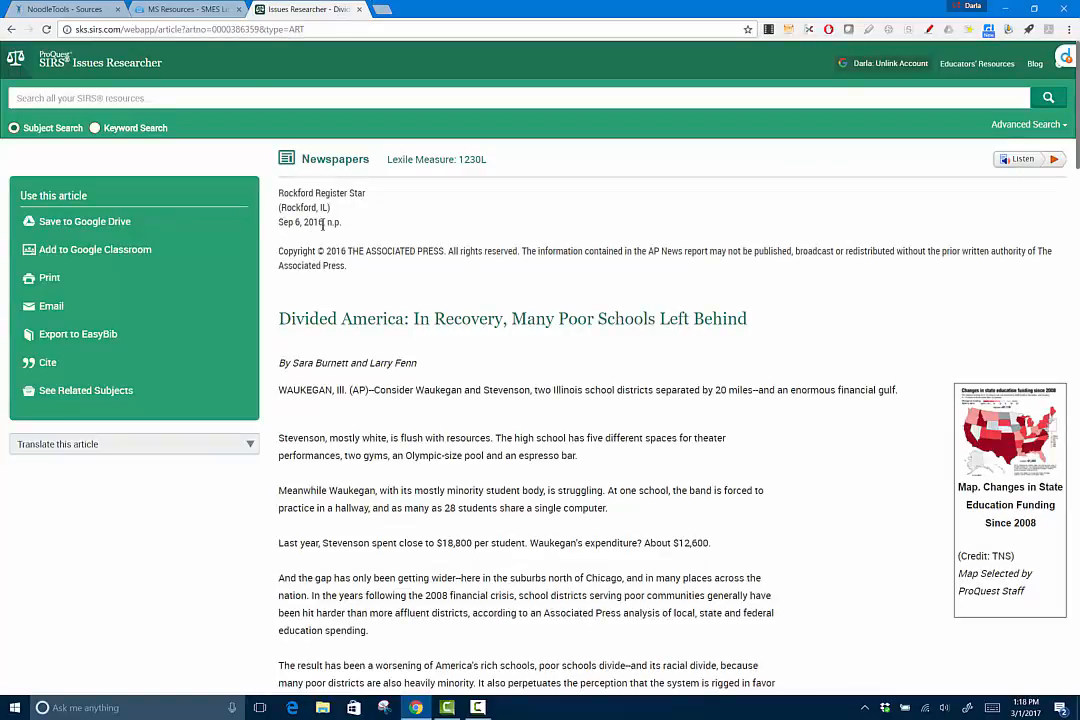
pyautogui.click(72, 10)
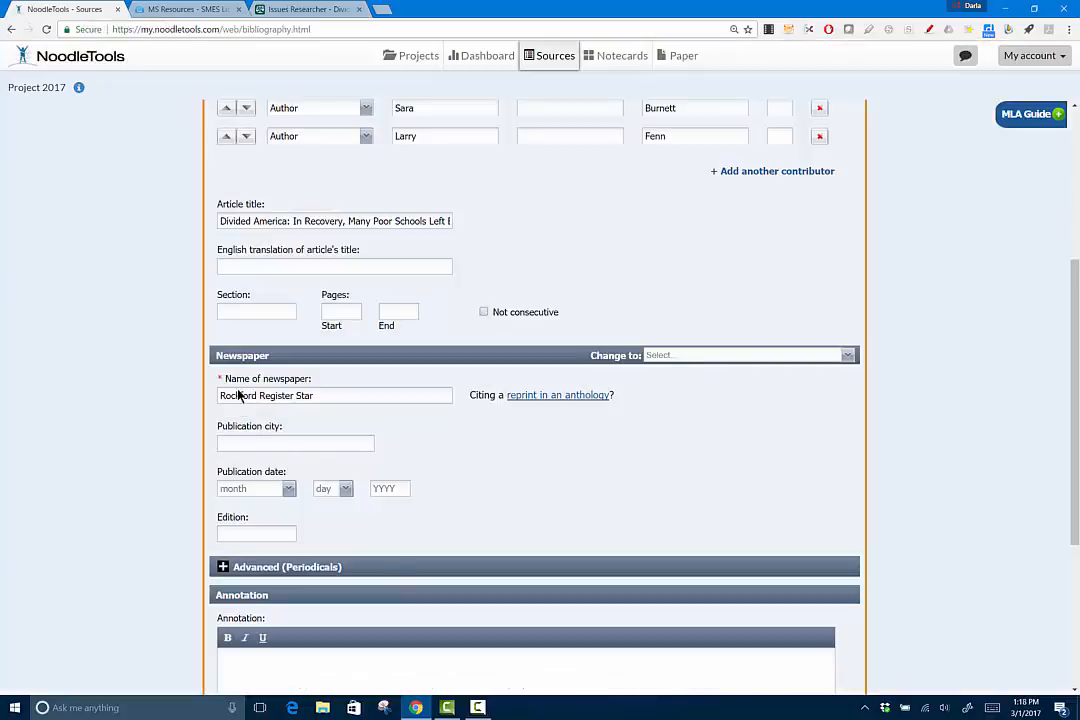
# Set the publication date to September 6, 2016, leaving Edition blank
pyautogui.click(288, 489)
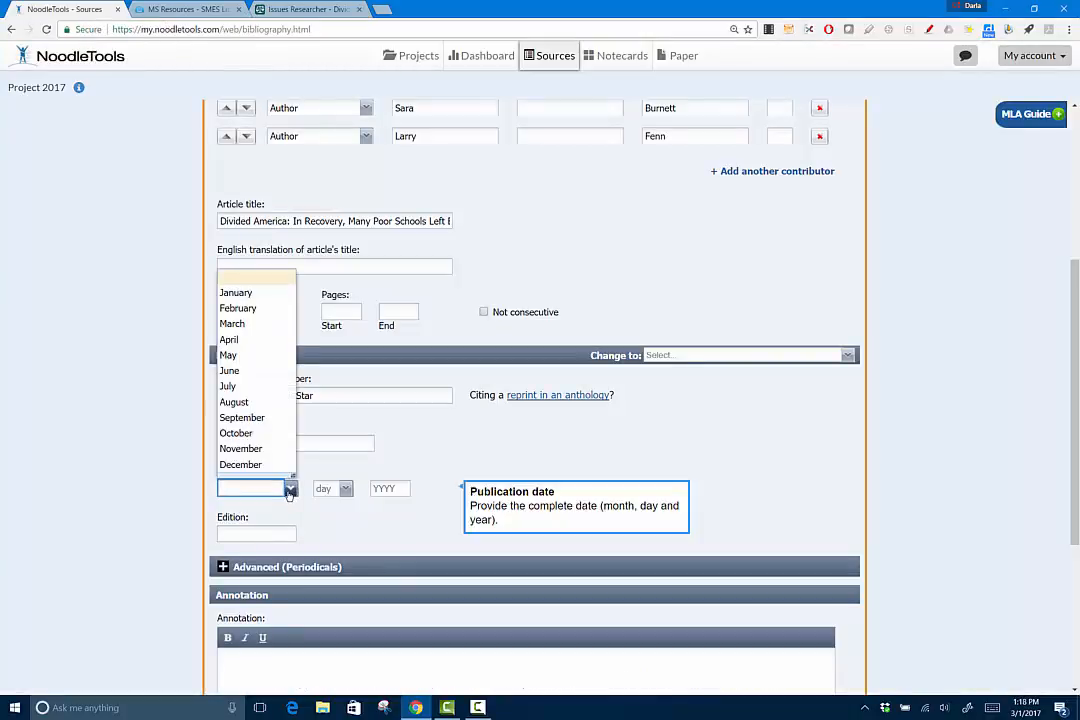
pyautogui.click(241, 417)
pyautogui.click(346, 489)
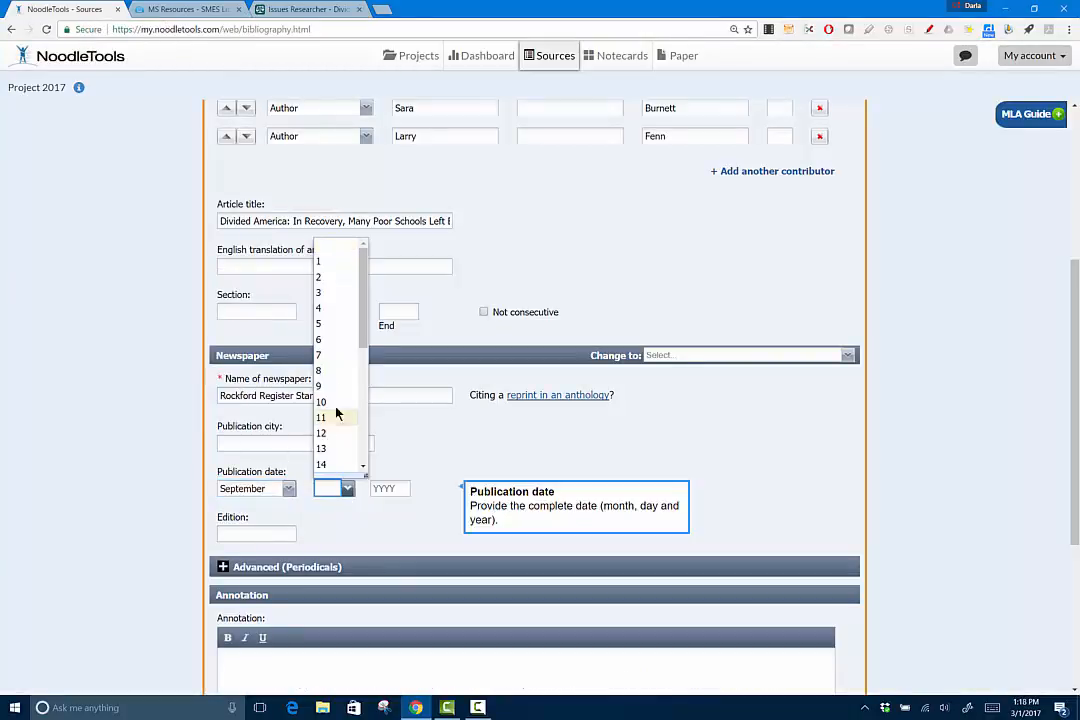
pyautogui.click(333, 339)
pyautogui.click(400, 488)
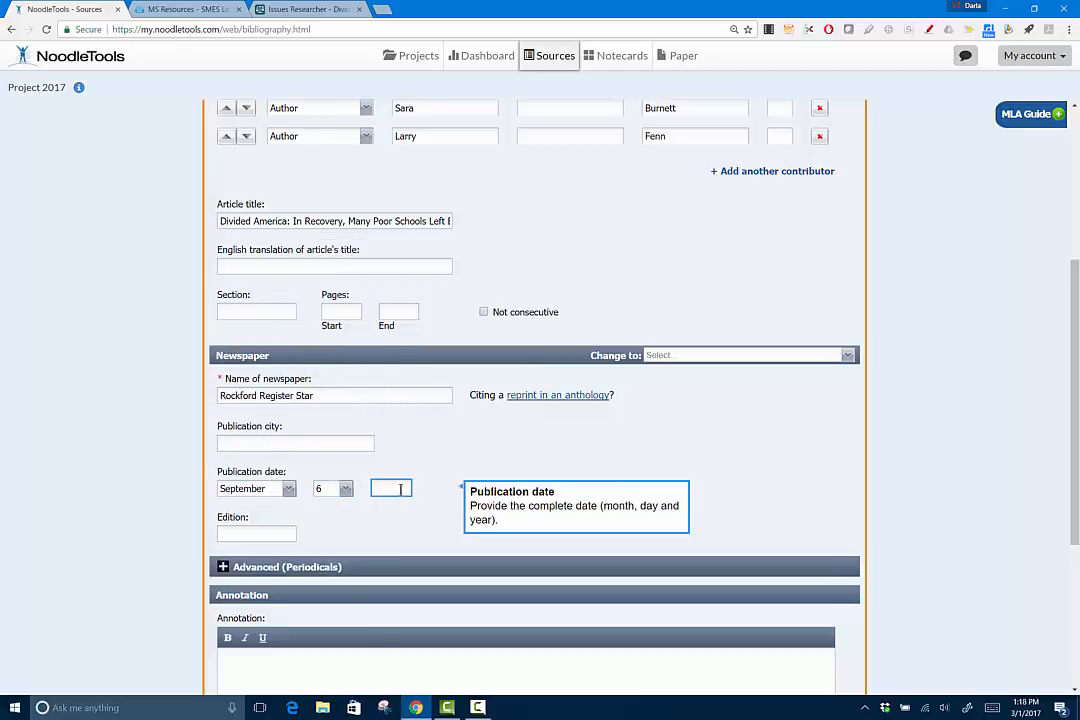
pyautogui.write('2016')
pyautogui.click(380, 528)
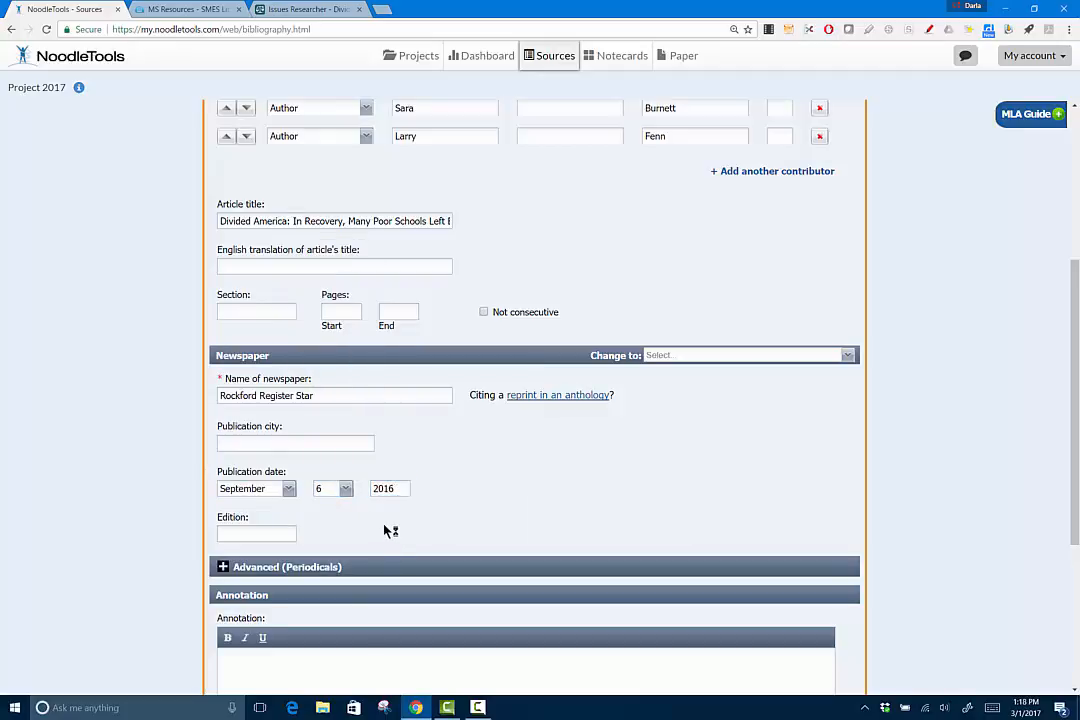
pyautogui.click(276, 534)
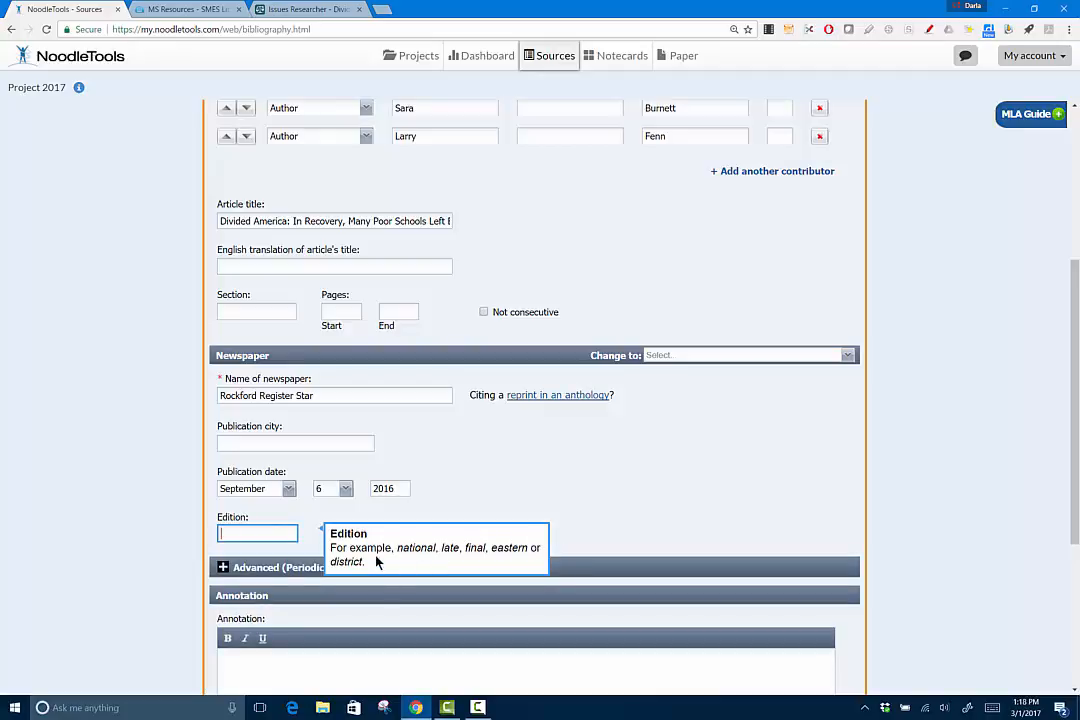
pyautogui.click(308, 10)
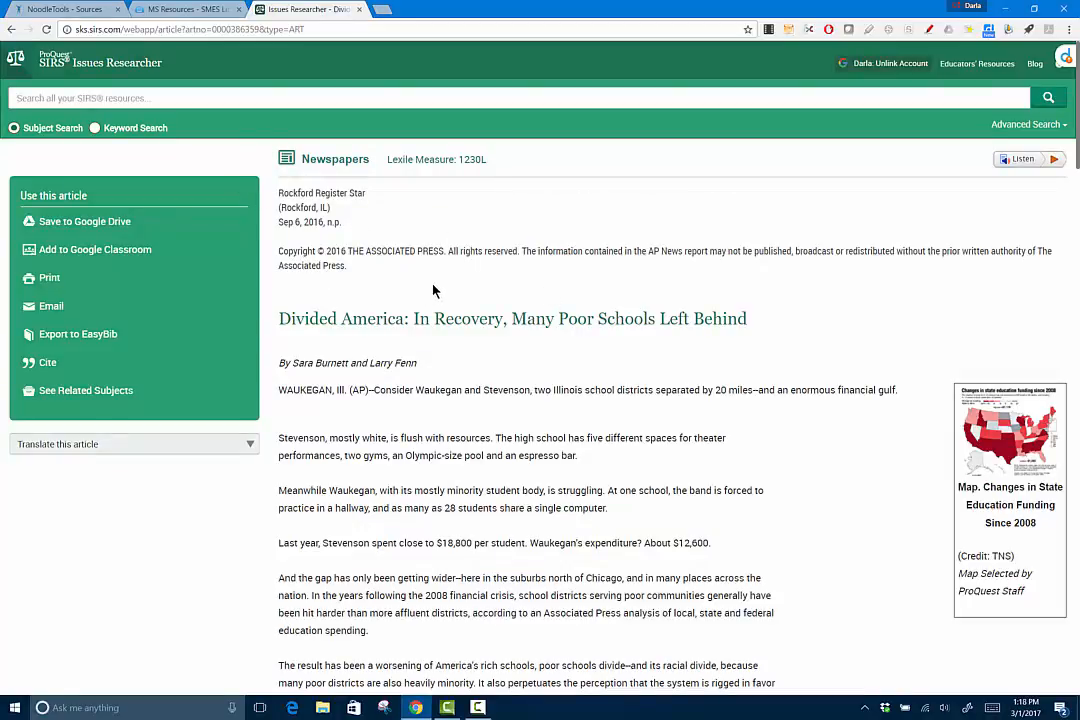
# Review the article's MLA 8 entry in the SIRS Citations section for any missing details
pyautogui.scroll(-20, 433, 290)
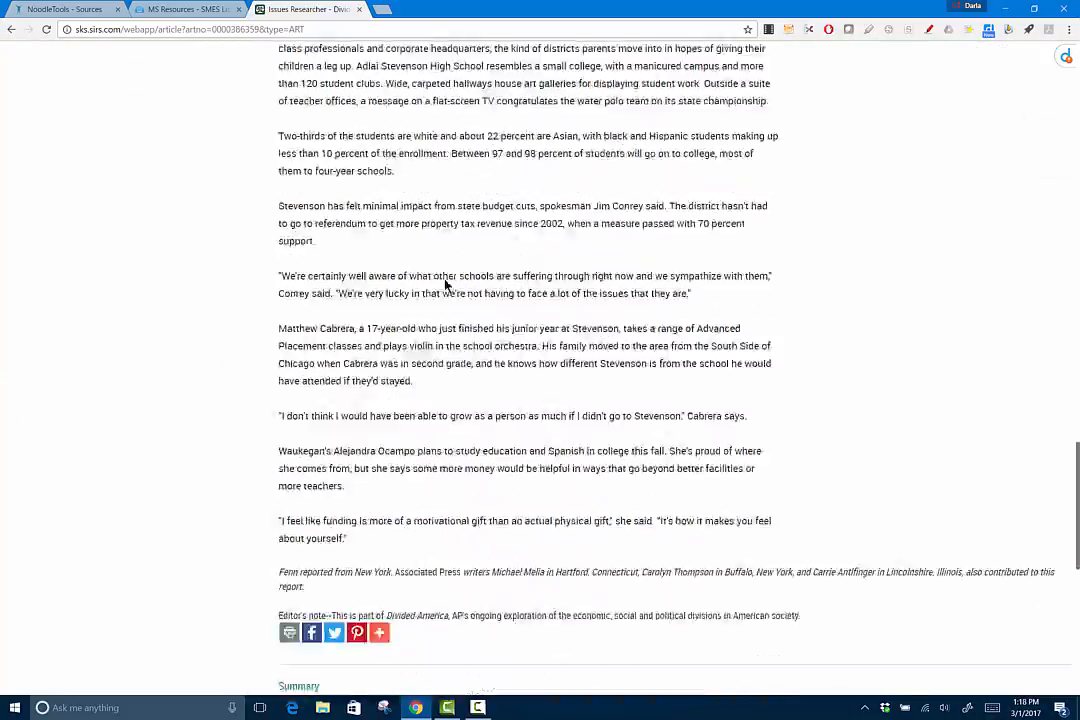
pyautogui.scroll(-4, 446, 285)
pyautogui.scroll(-1, 460, 217)
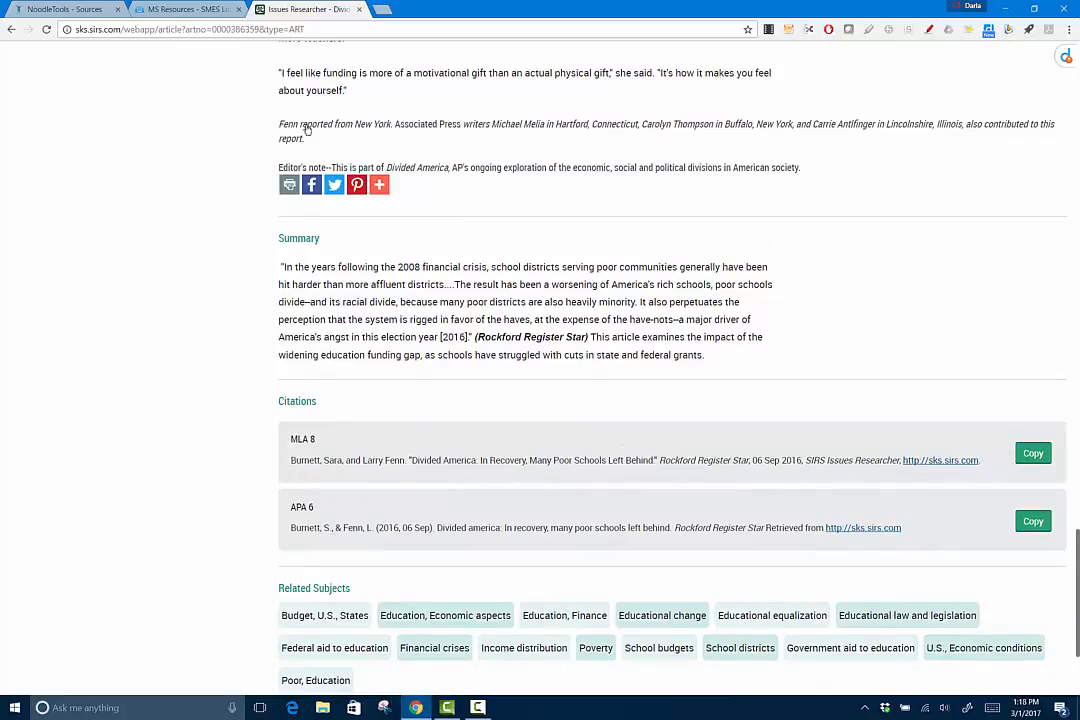
pyautogui.click(52, 12)
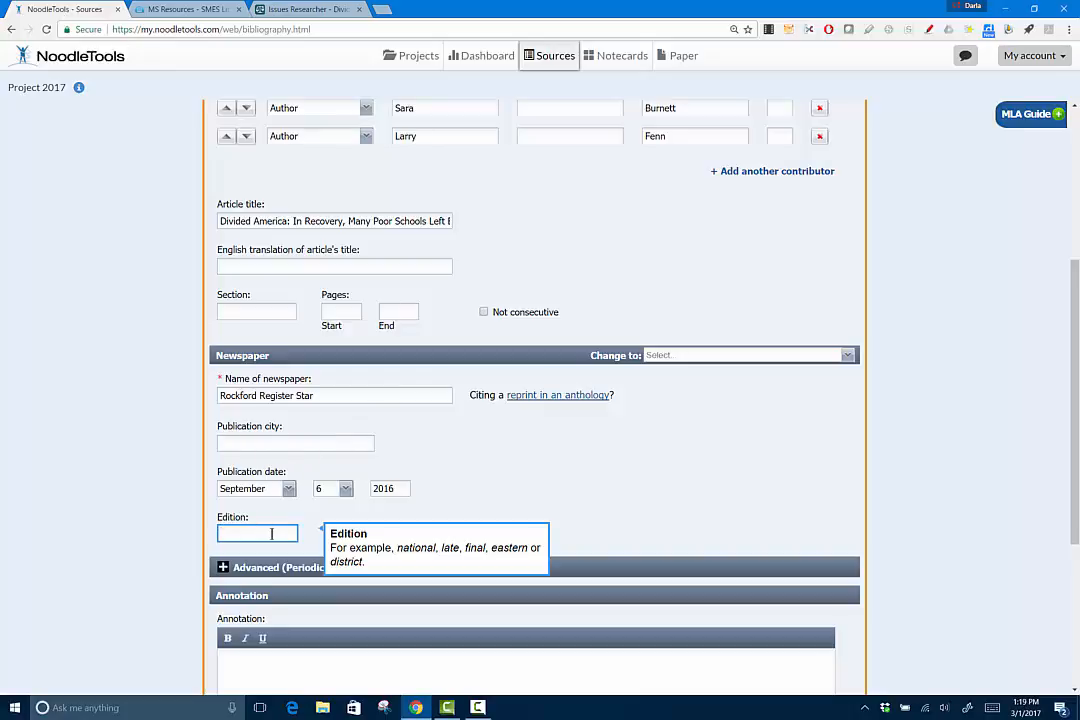
# Leave Edition blank and submit the Burnett and Fenn Rockford Register Star citation
pyautogui.click(251, 533)
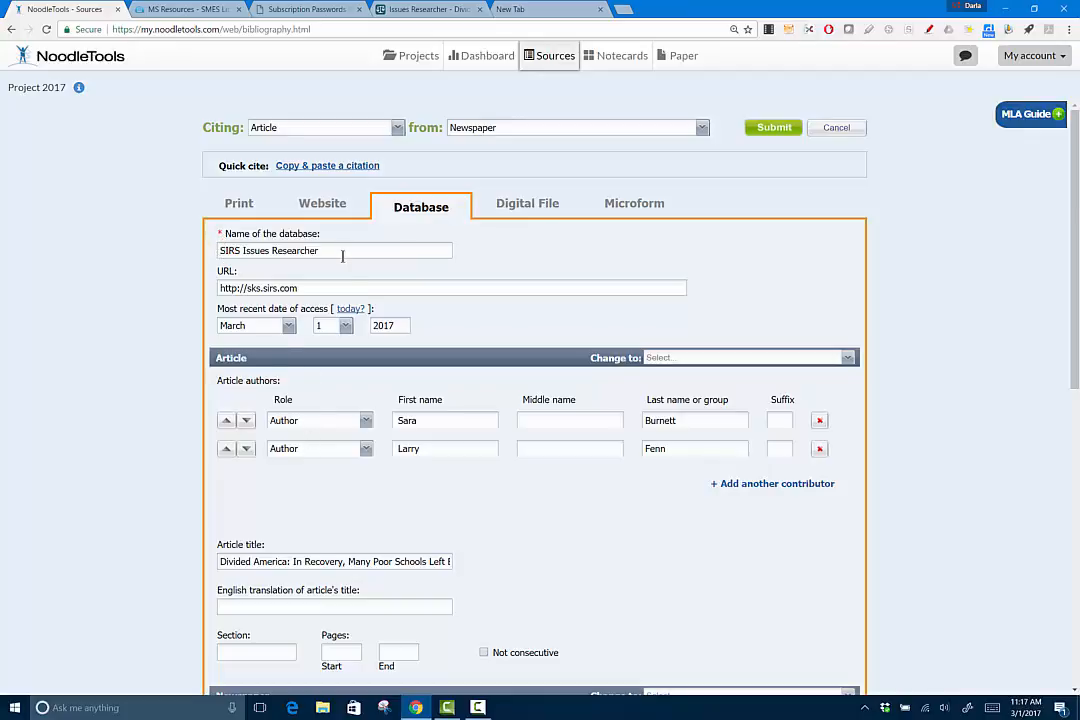
pyautogui.scroll(-3, 368, 297)
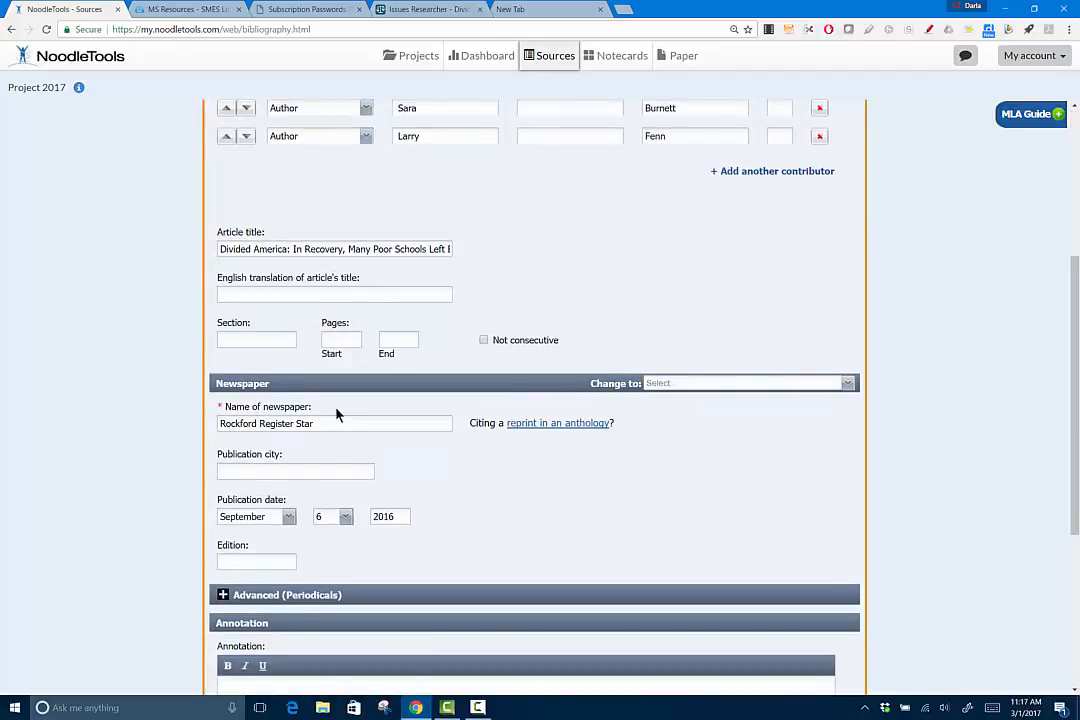
pyautogui.scroll(-3, 333, 433)
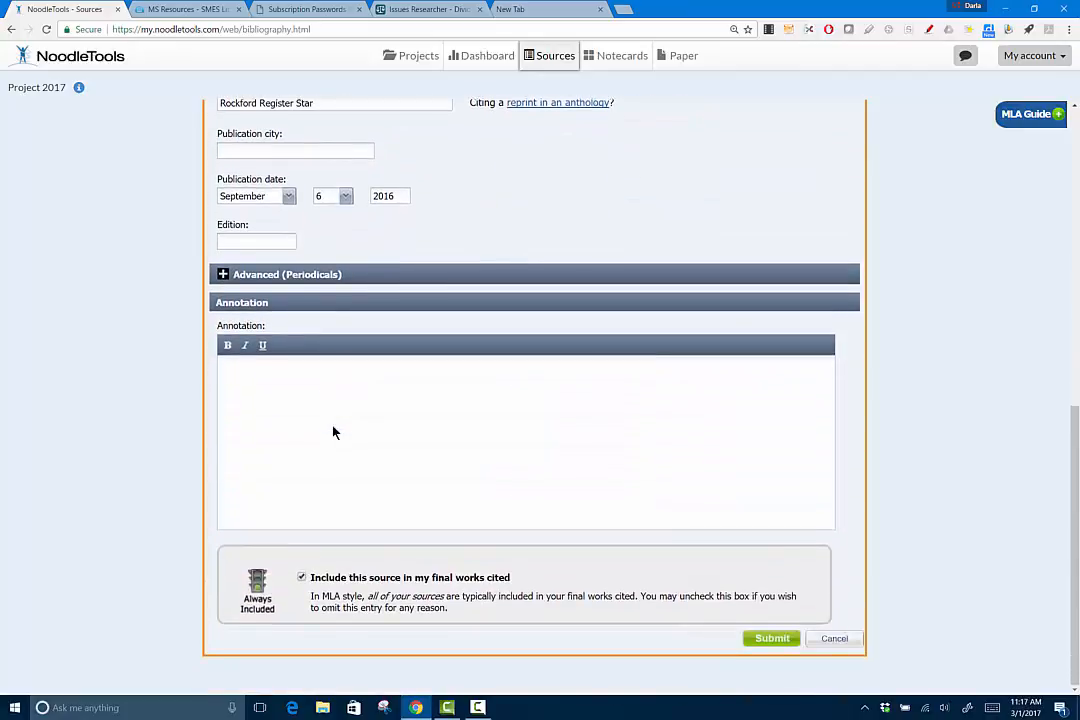
pyautogui.click(772, 640)
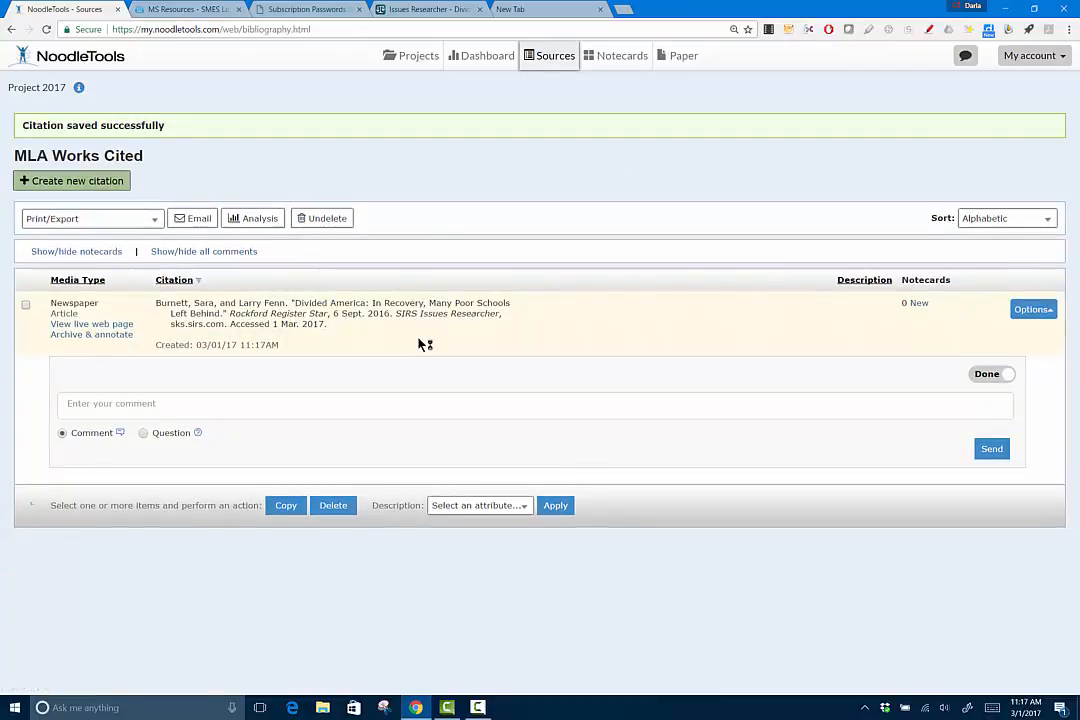
# Open the Options menu for the saved 'Divided America' citation
pyautogui.click(1033, 310)
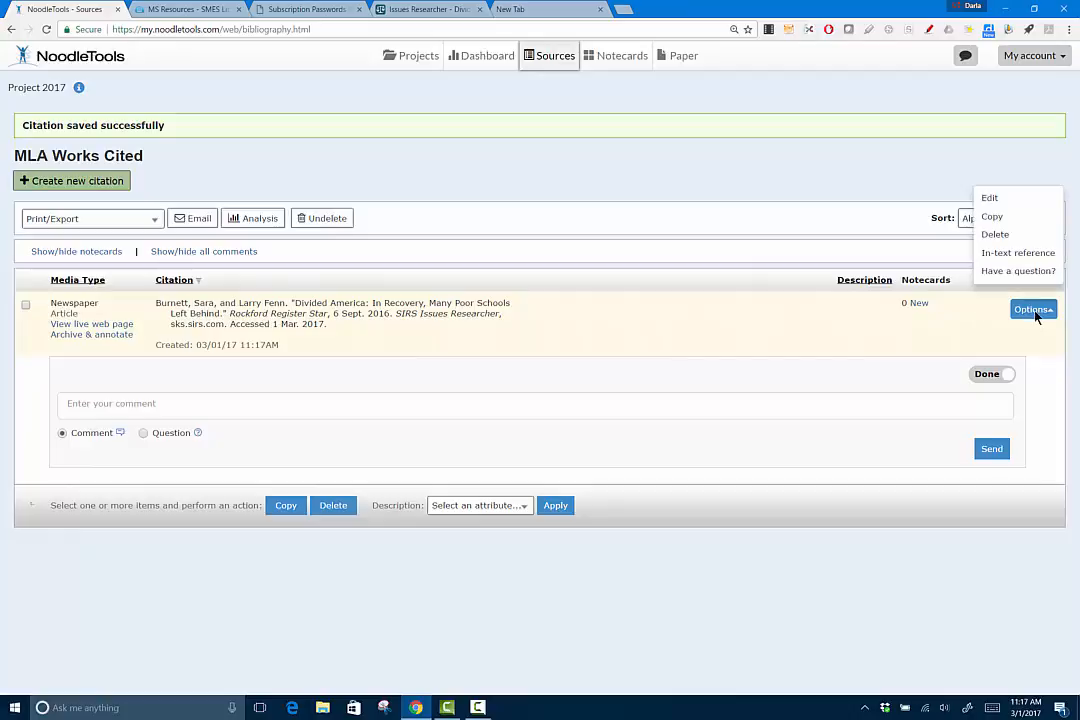